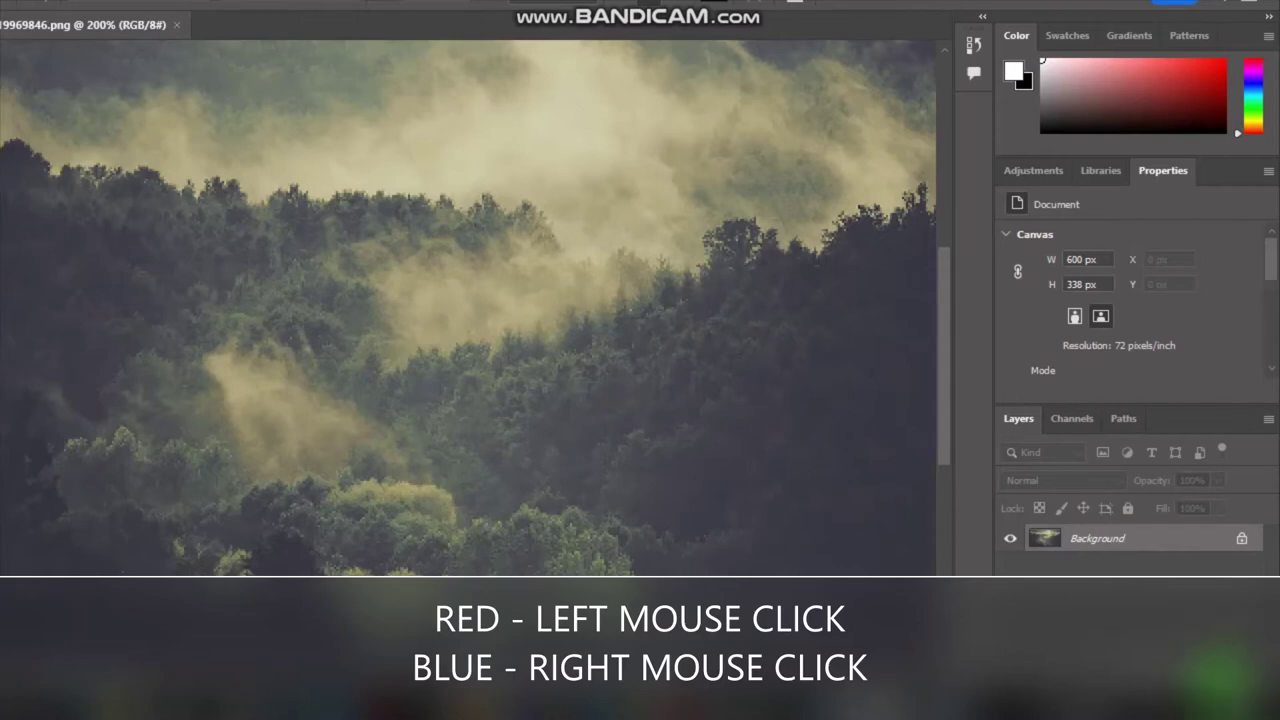
Remove a stray empty layer and duplicate Background as 'Auto colour'.
click(1220, 665)
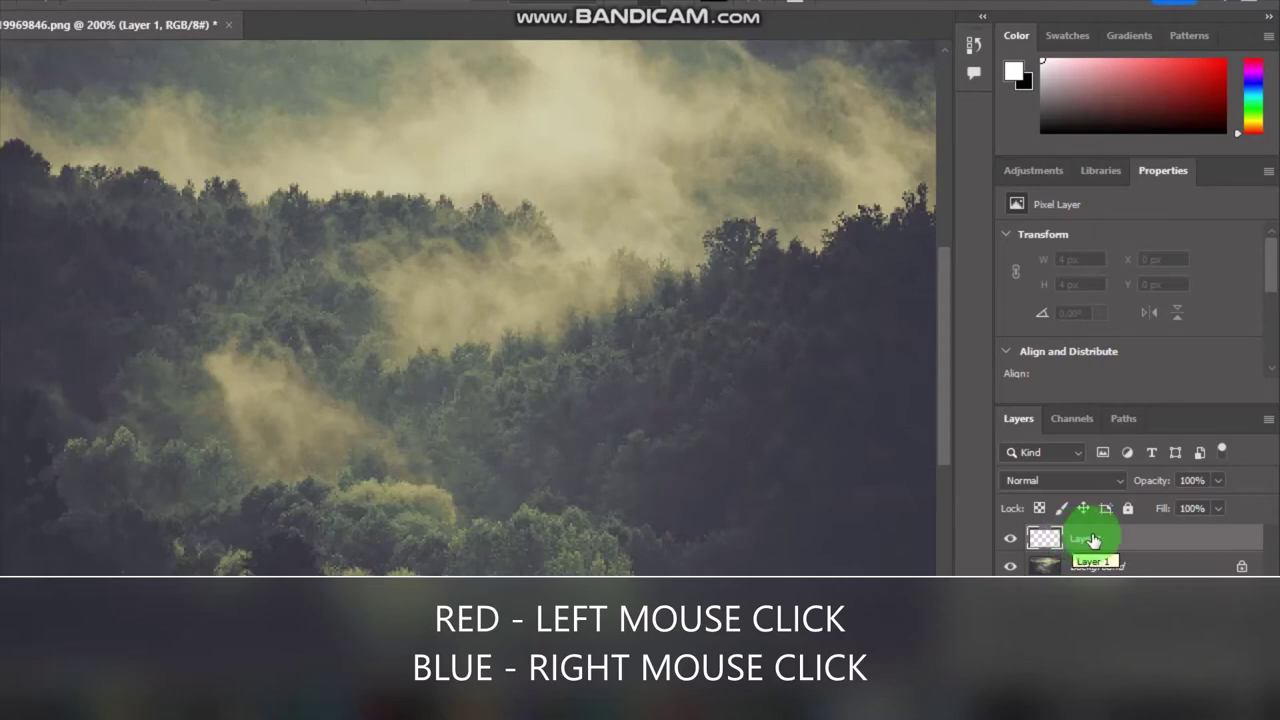
click(1242, 677)
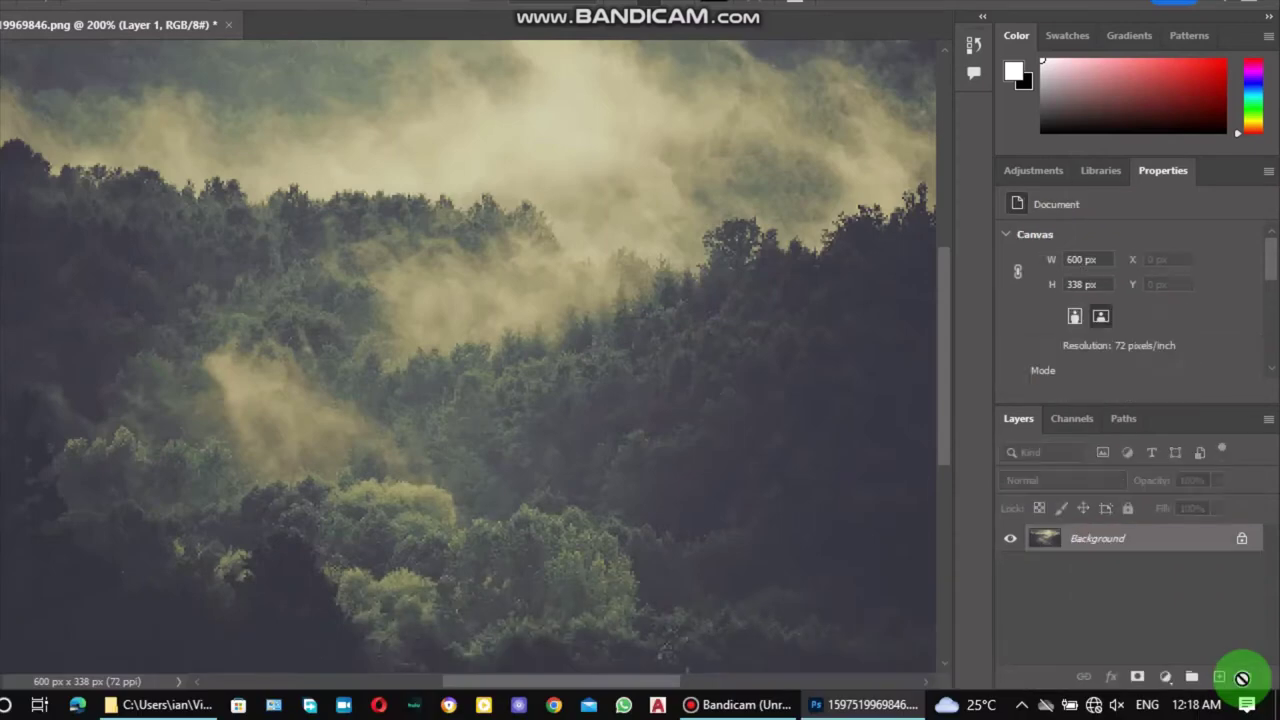
right_click(1109, 539)
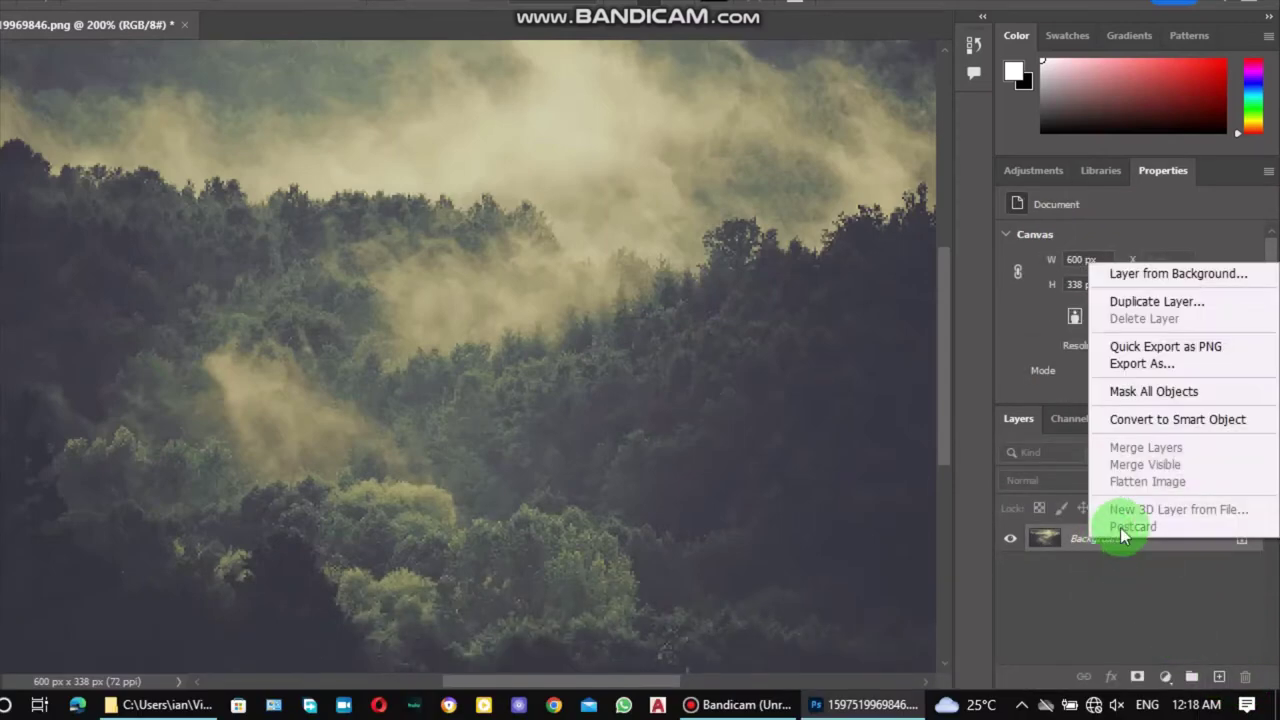
click(1212, 297)
text(Au)
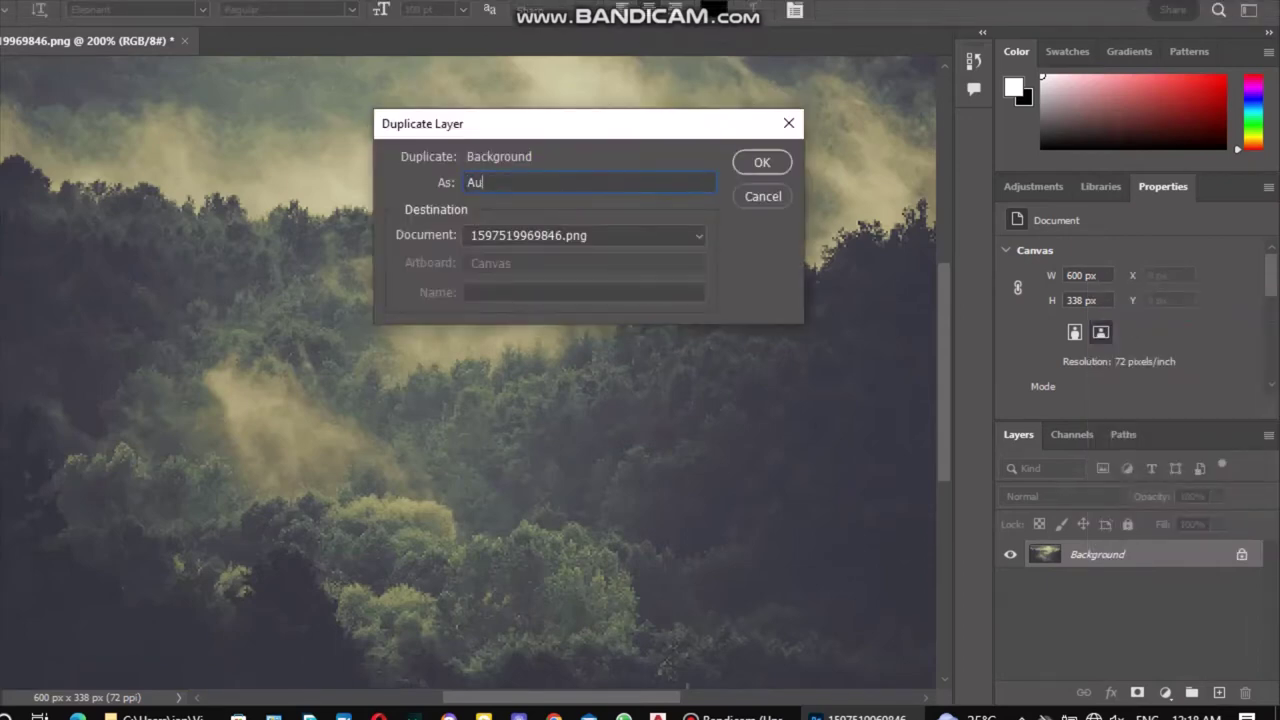
text(t)
text(o colour)
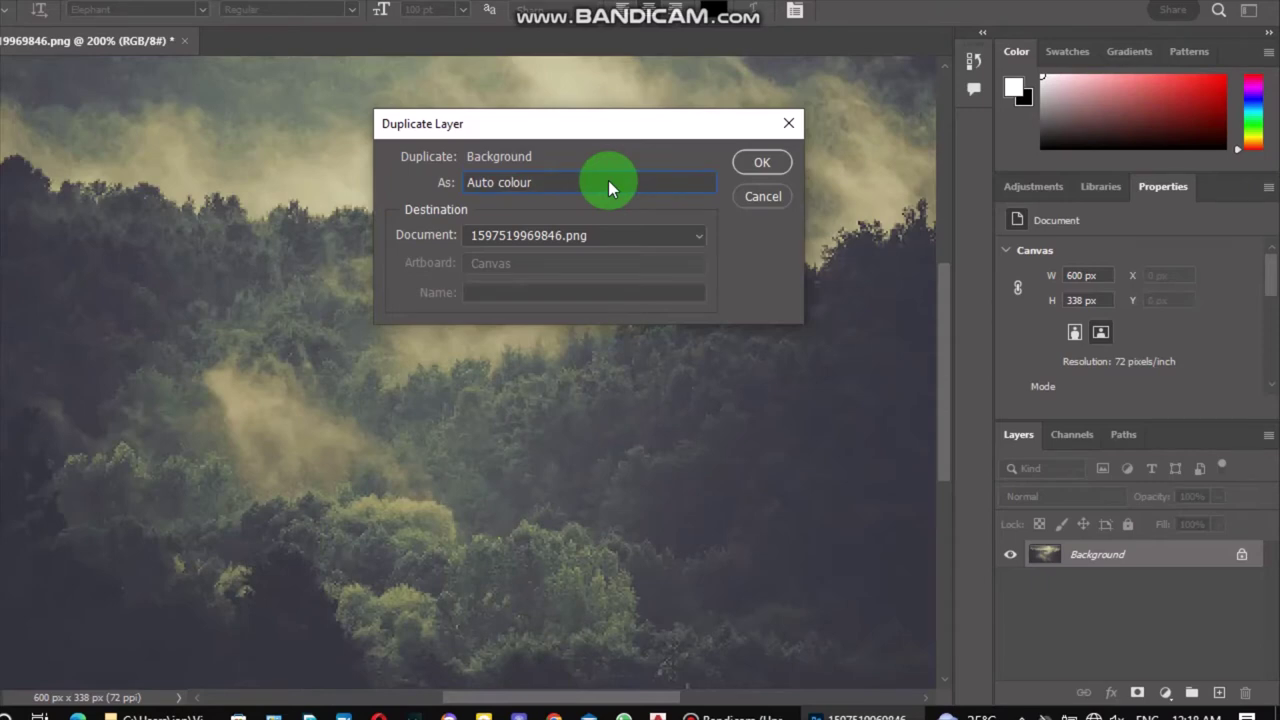
key(Return)
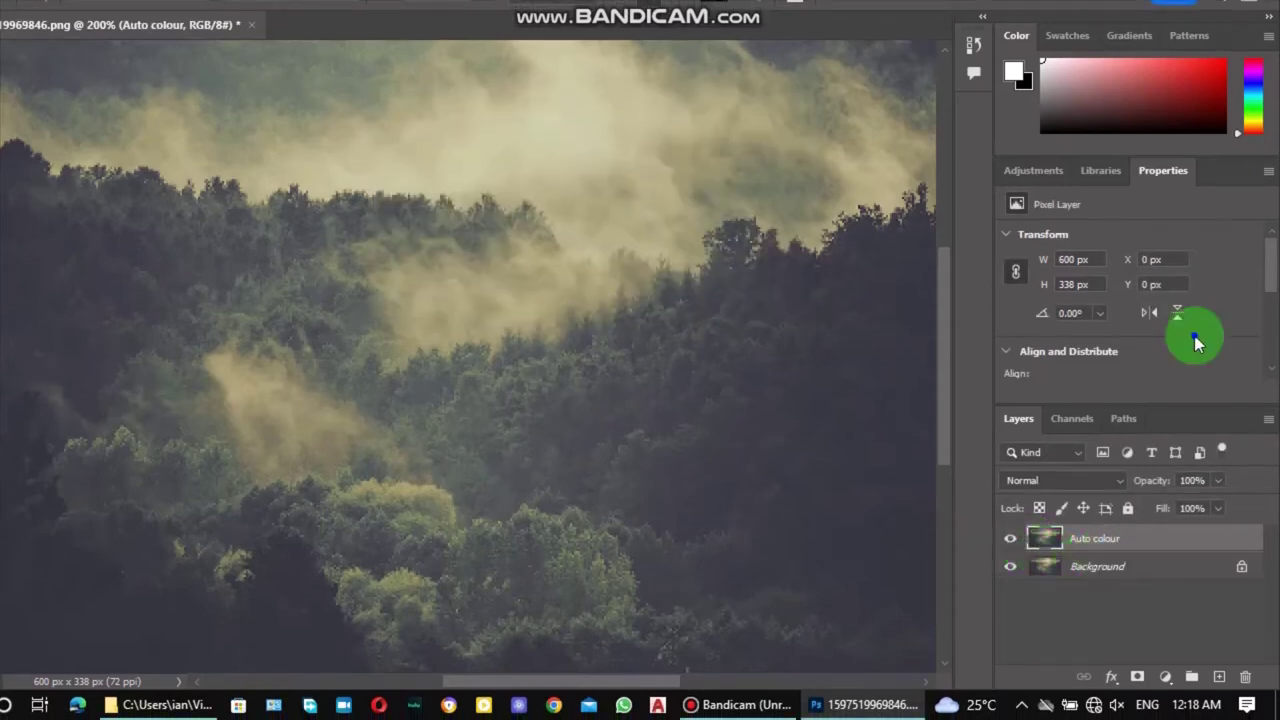
Duplicate Background again as 'Auto tone'.
right_click(1194, 335)
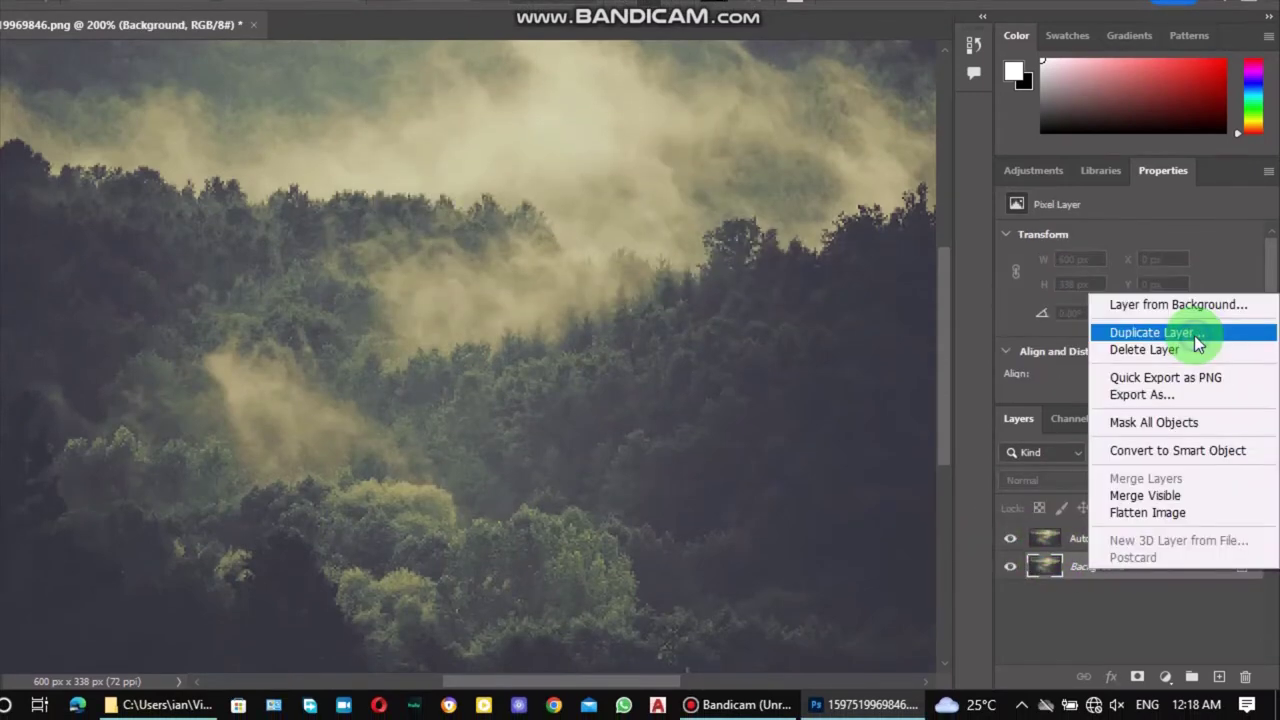
click(1194, 335)
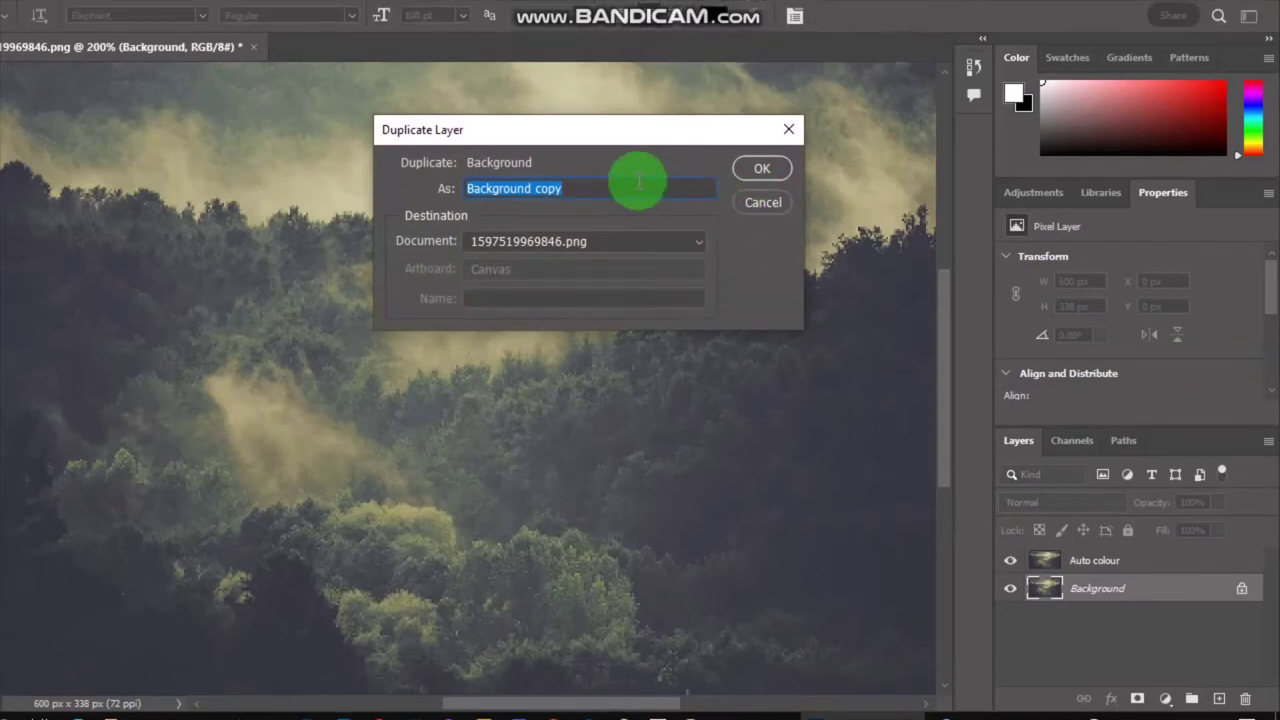
text(Aut)
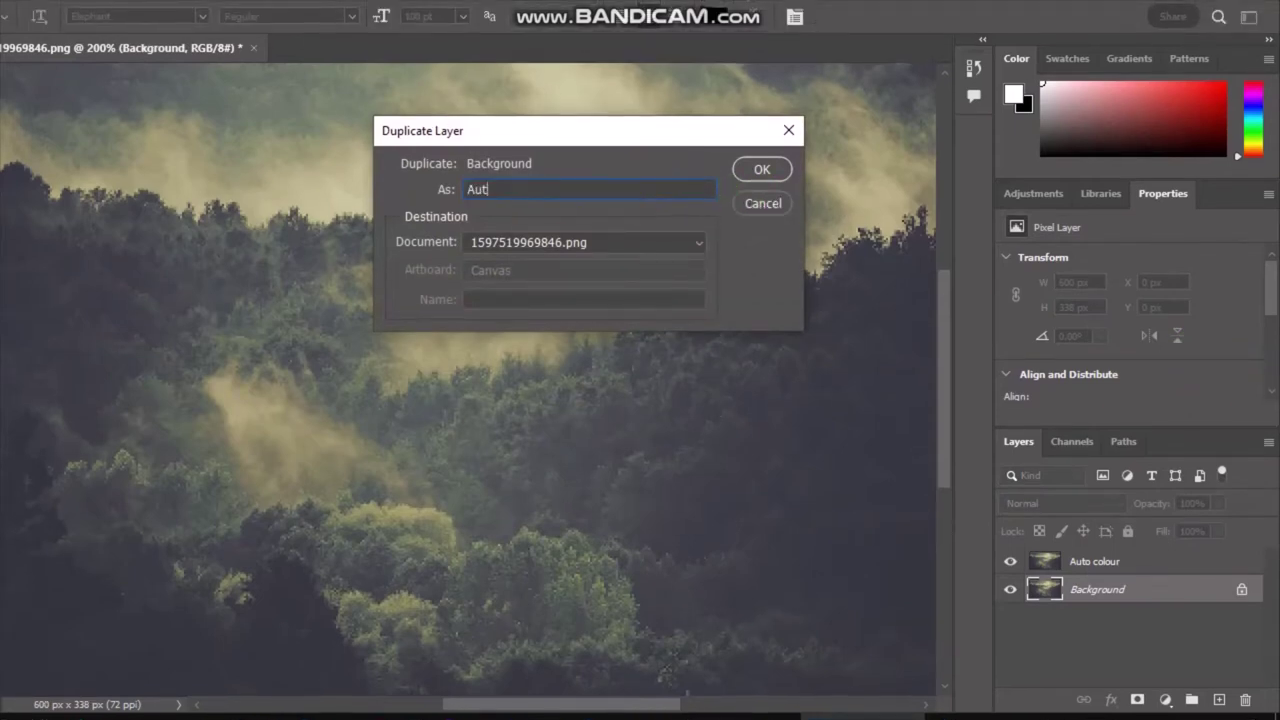
text(o )
text(tone)
click(787, 195)
click(762, 172)
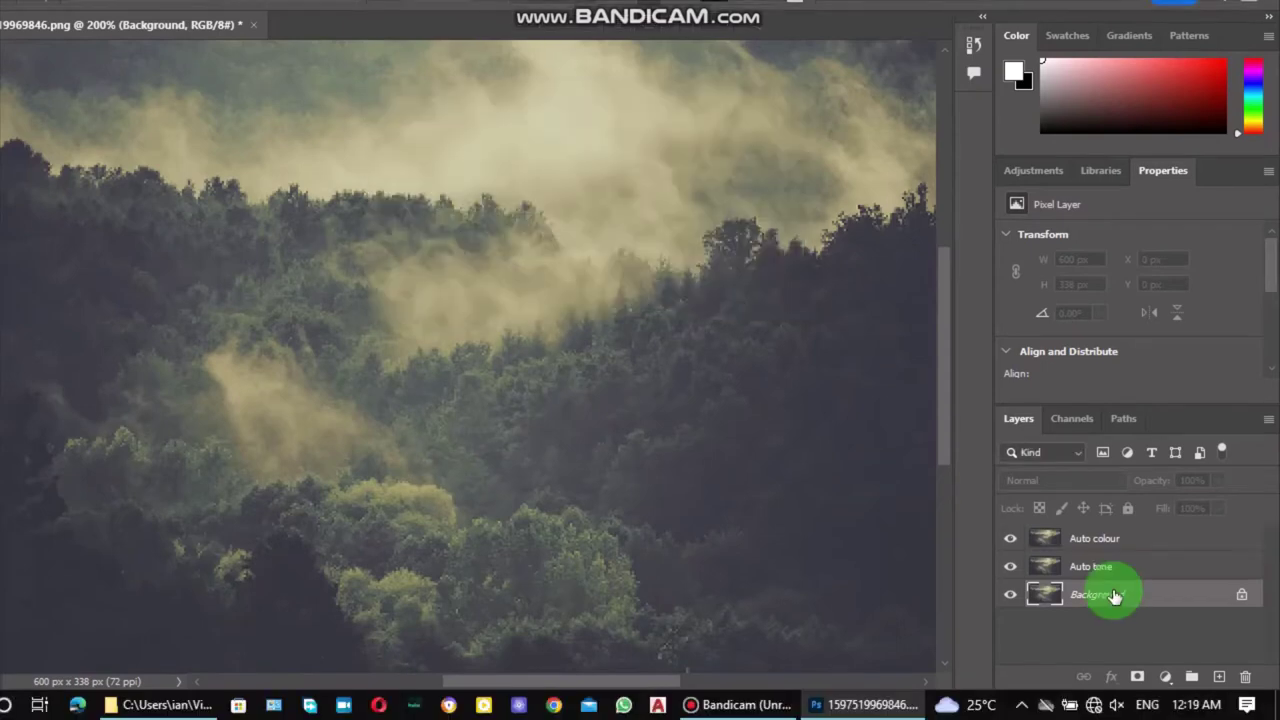
Duplicate Background a third time as 'Auto contrast'.
right_click(1113, 590)
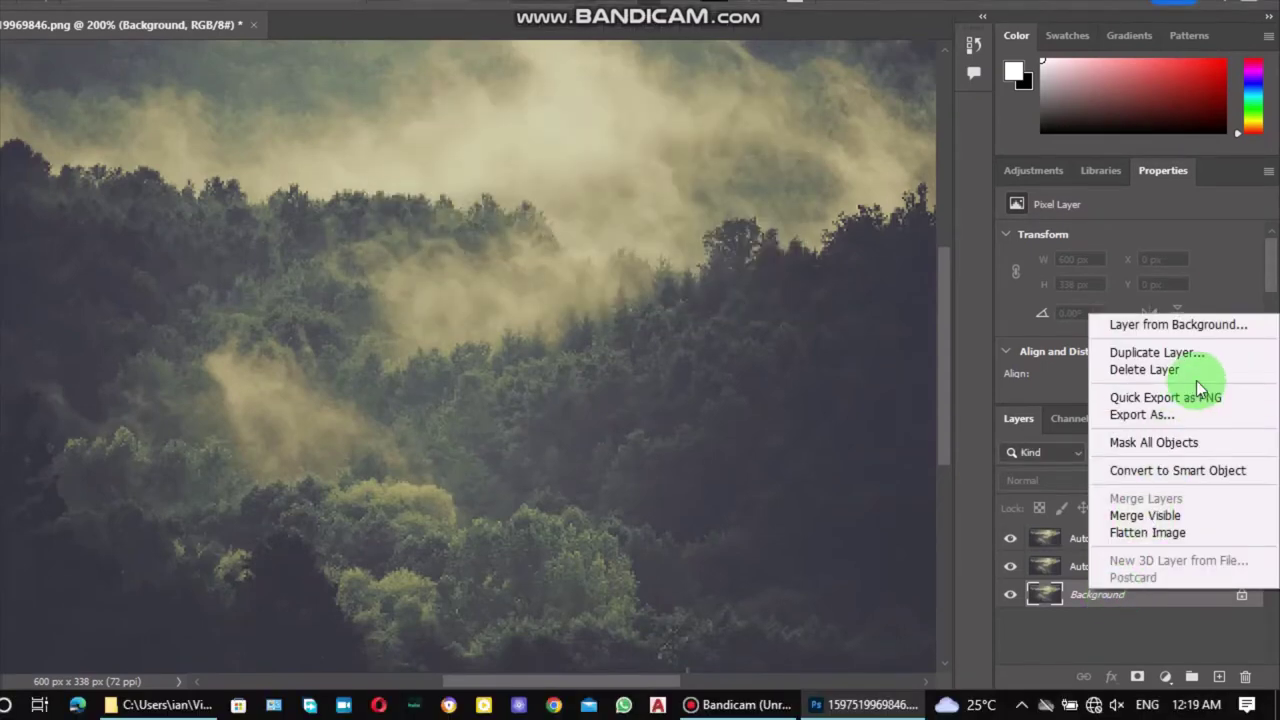
click(1156, 352)
text(A)
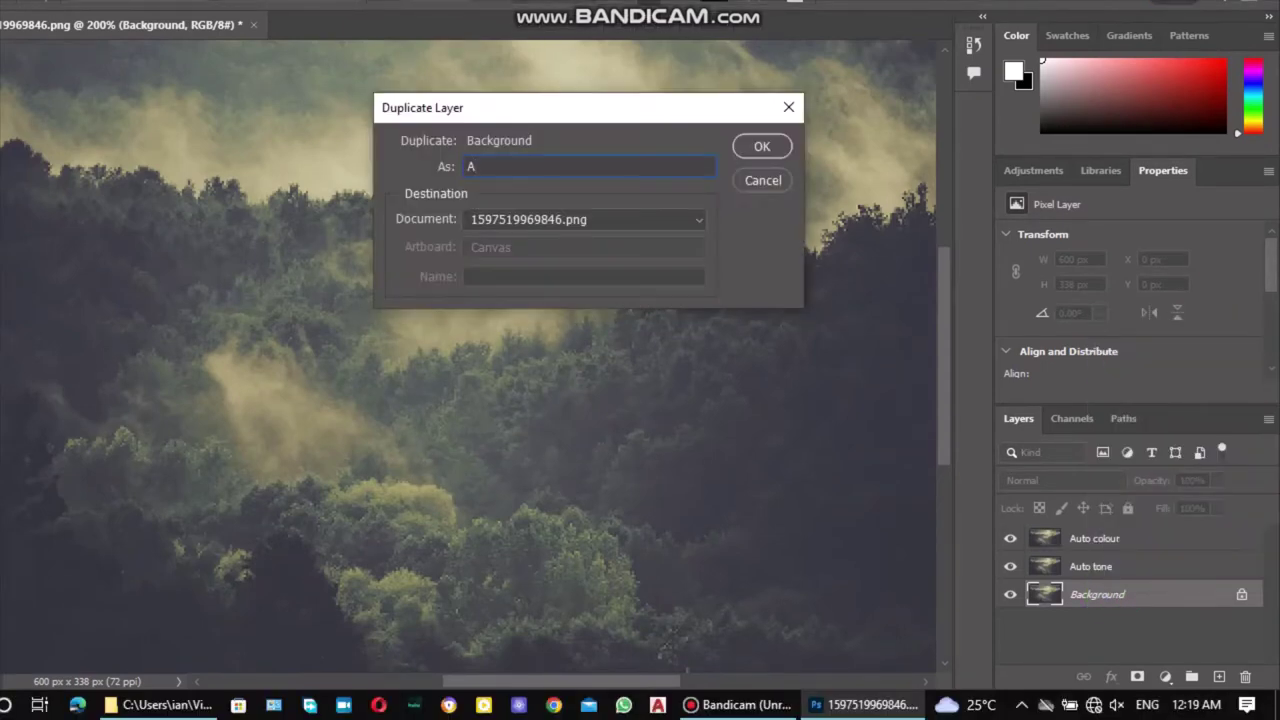
text(uto co)
text(ntrast)
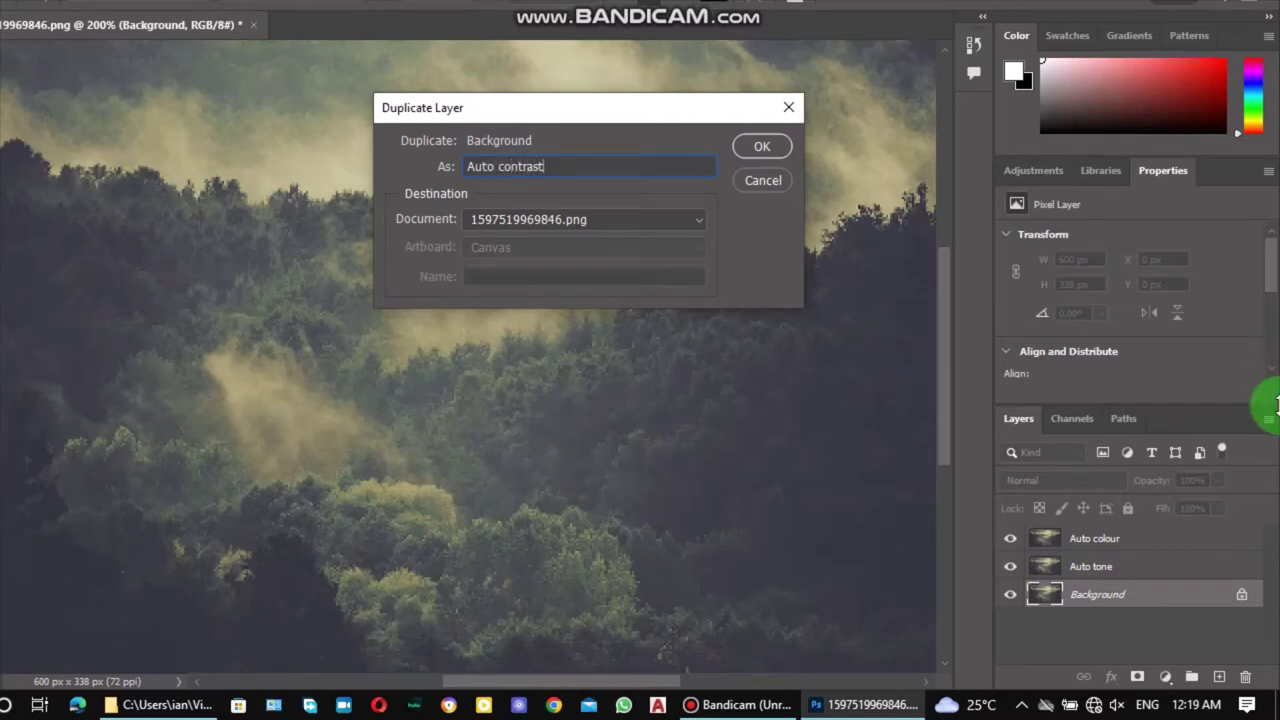
key(Return)
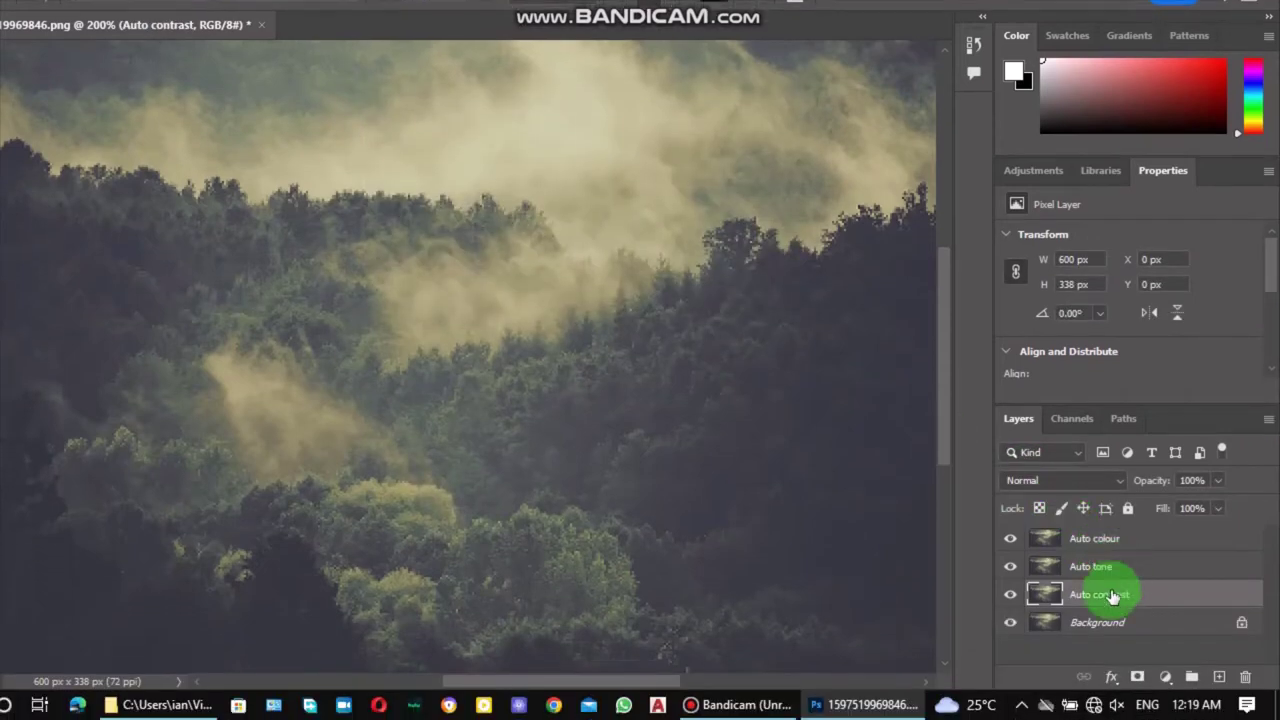
Apply Image > Auto Color to the Auto colour layer and view the photo at 150% zoom.
click(1105, 539)
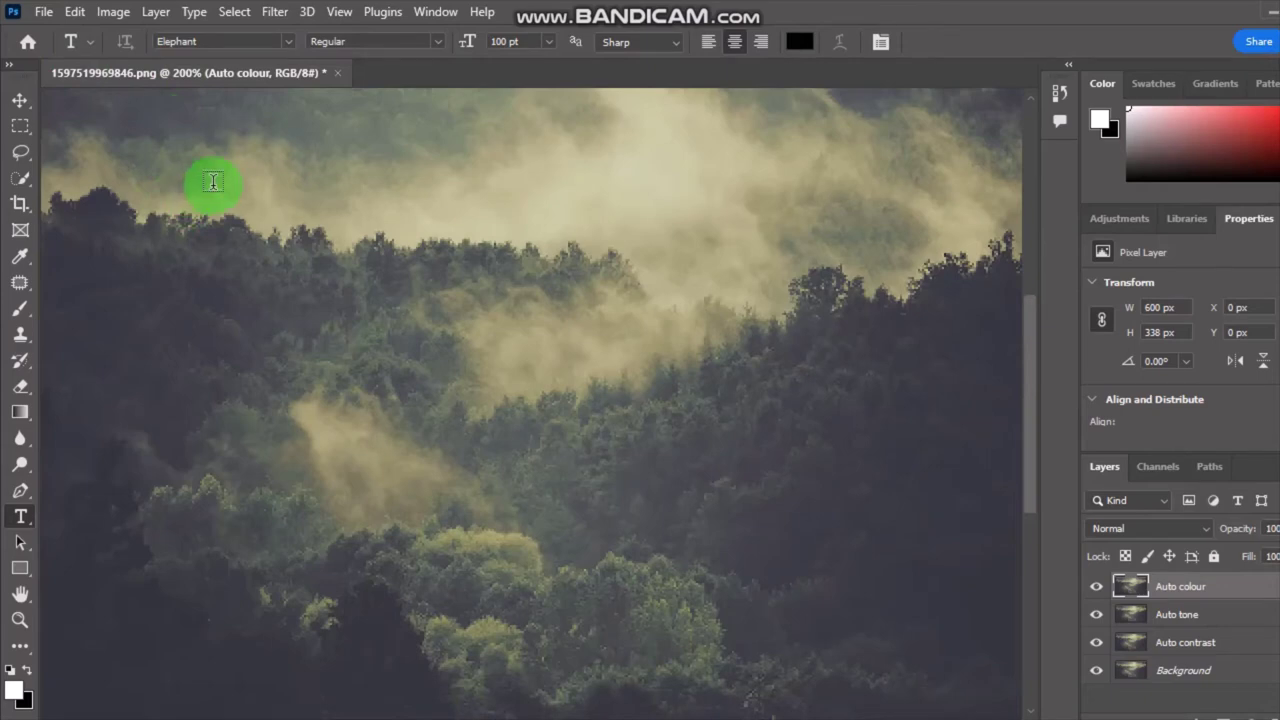
click(113, 12)
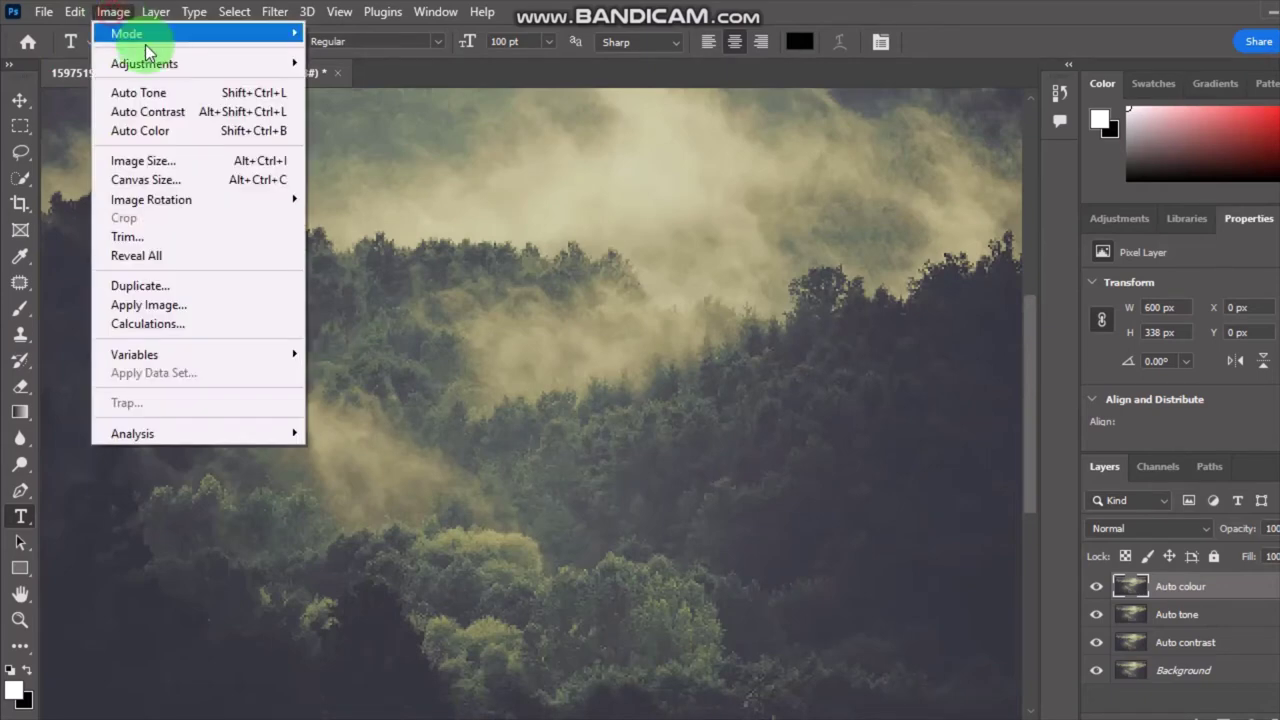
click(198, 130)
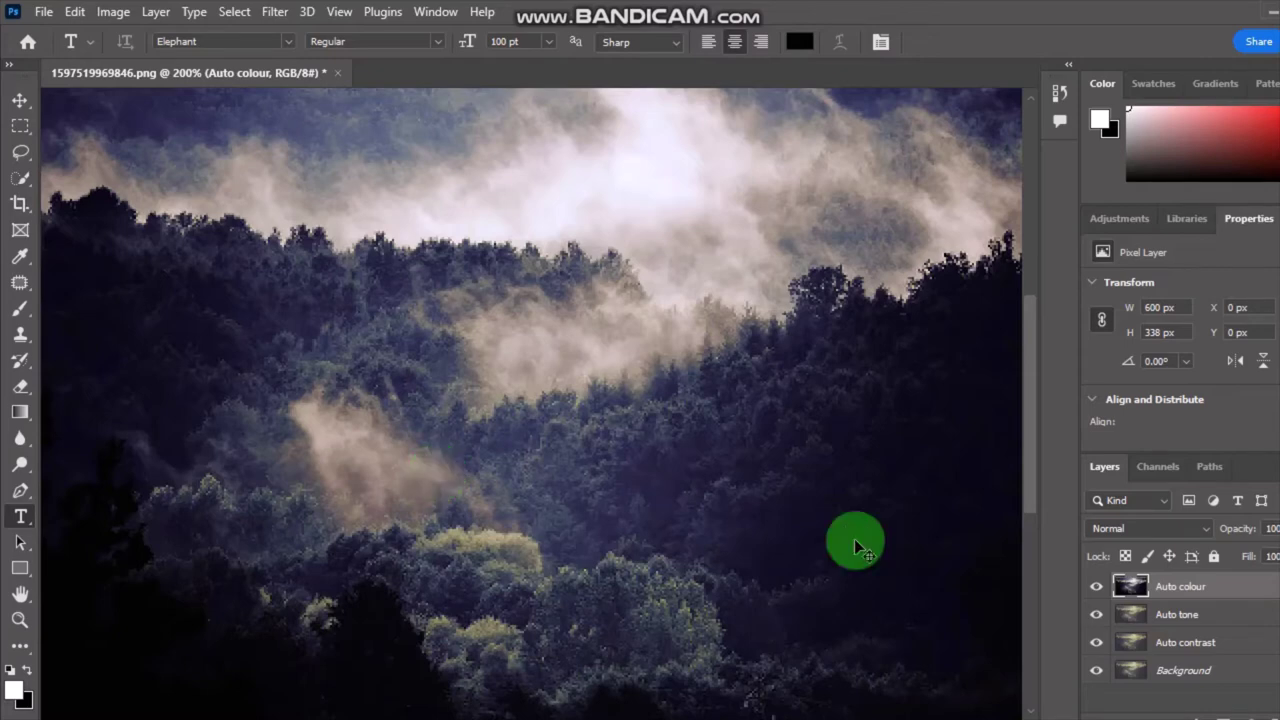
key(ctrl+minus)
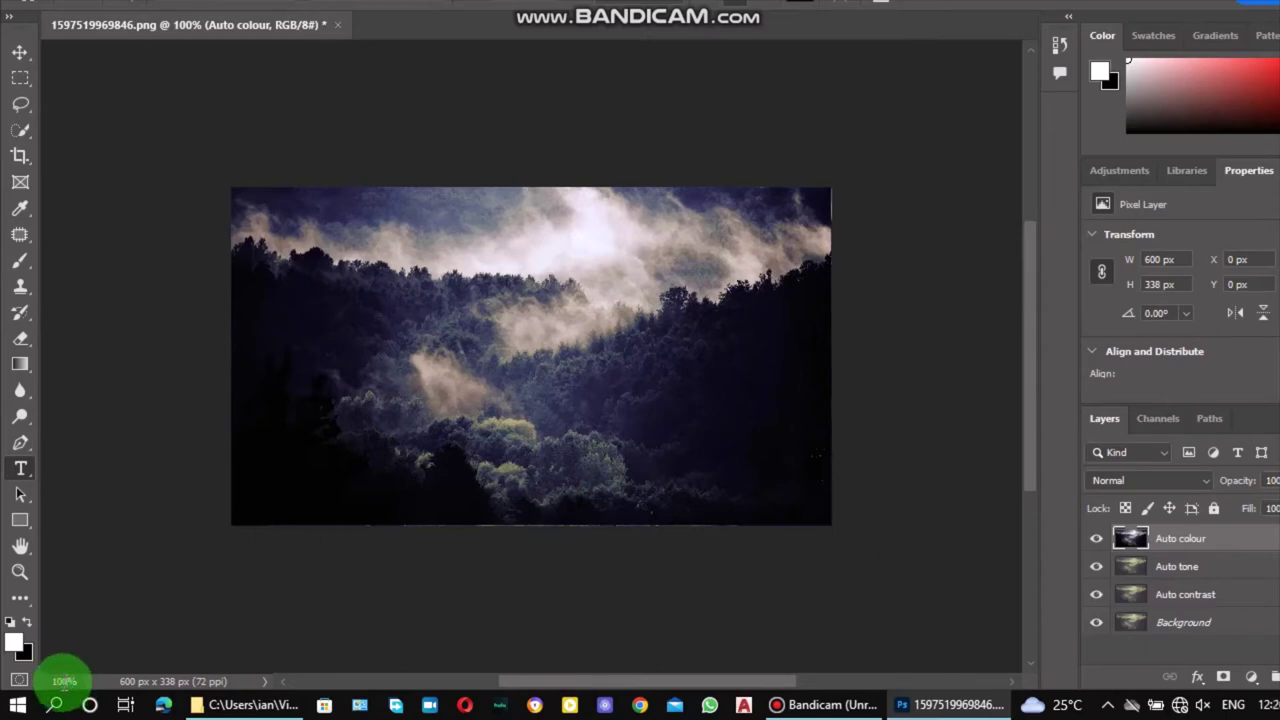
text(15)
text(0)
key(Return)
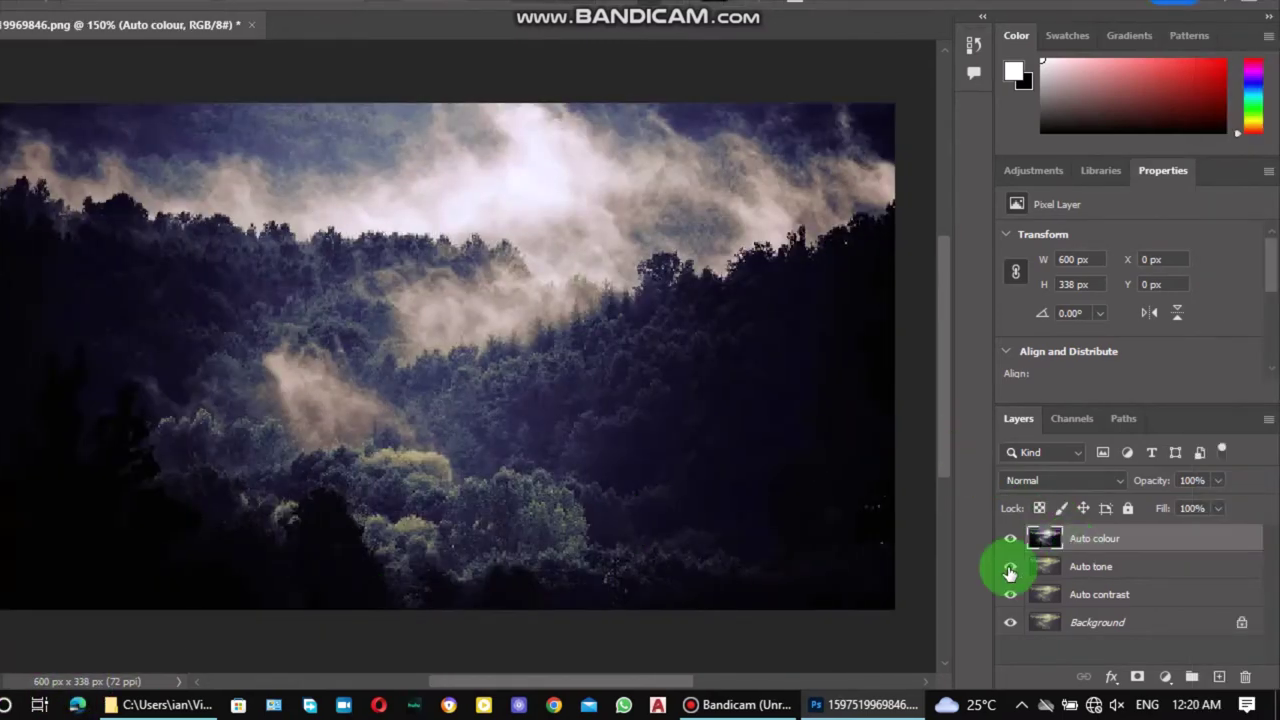
Apply Image > Auto Tone to the Auto tone layer.
click(1010, 572)
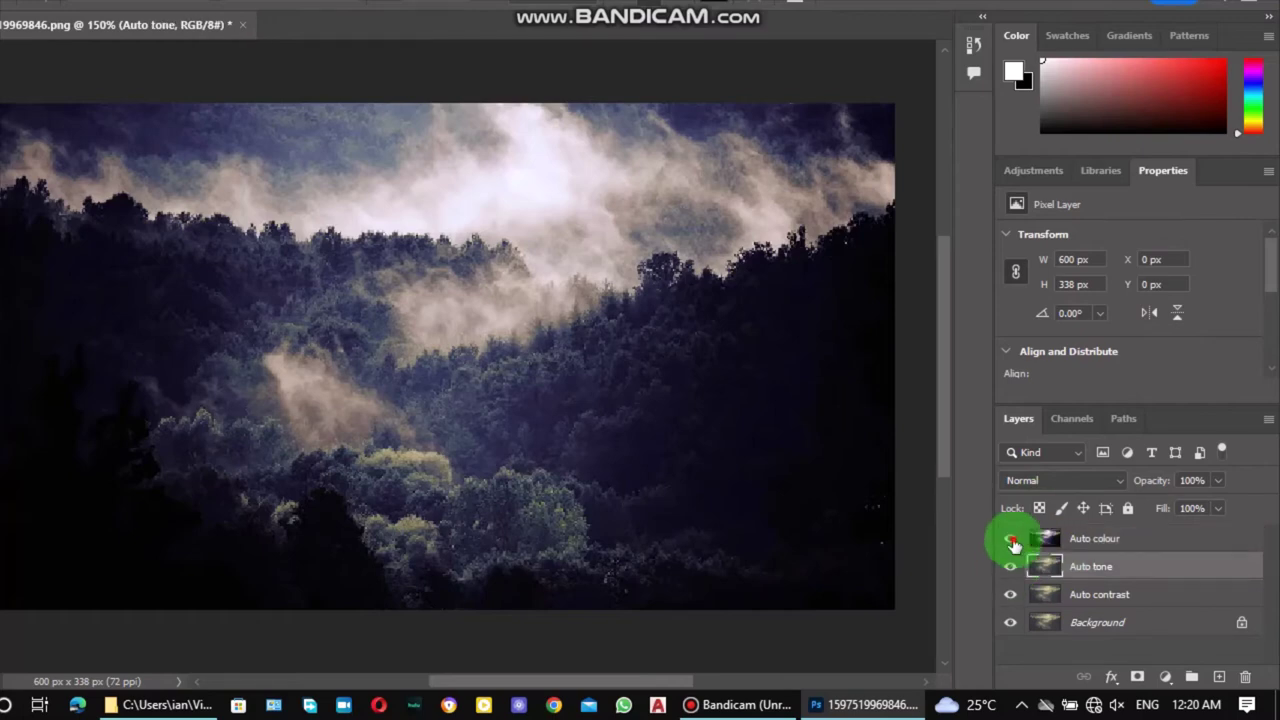
click(1011, 539)
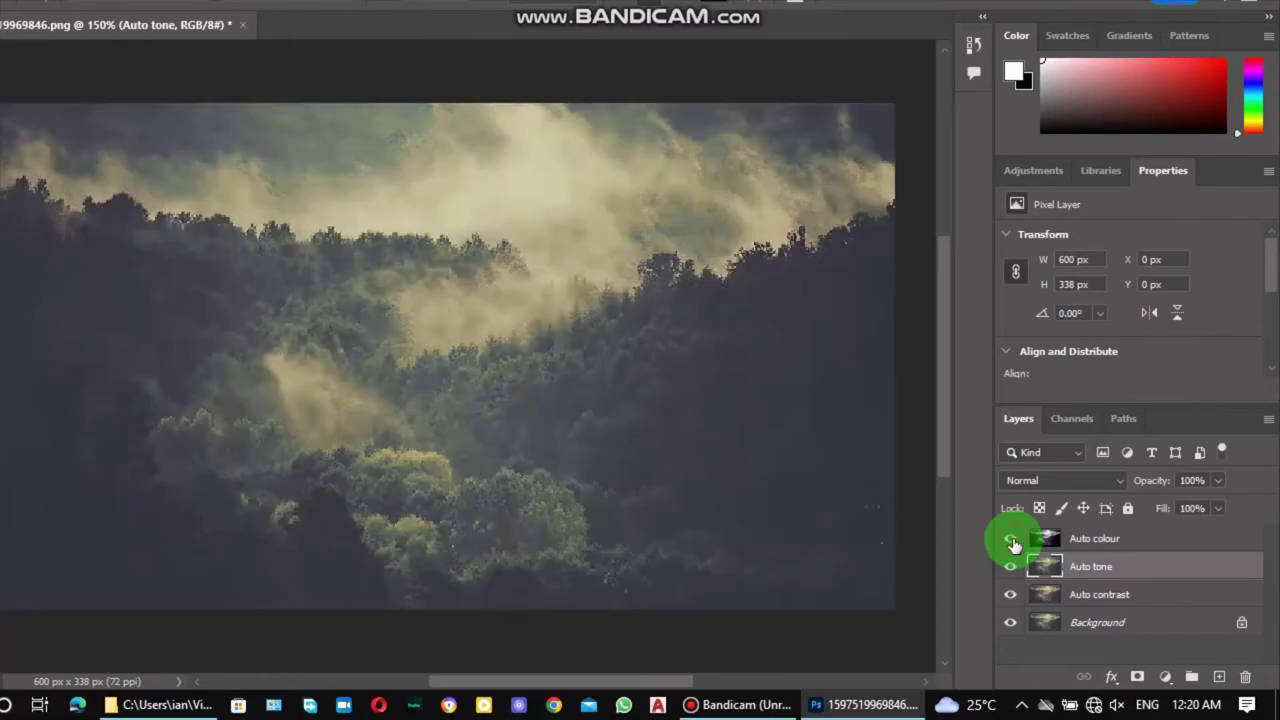
click(1011, 539)
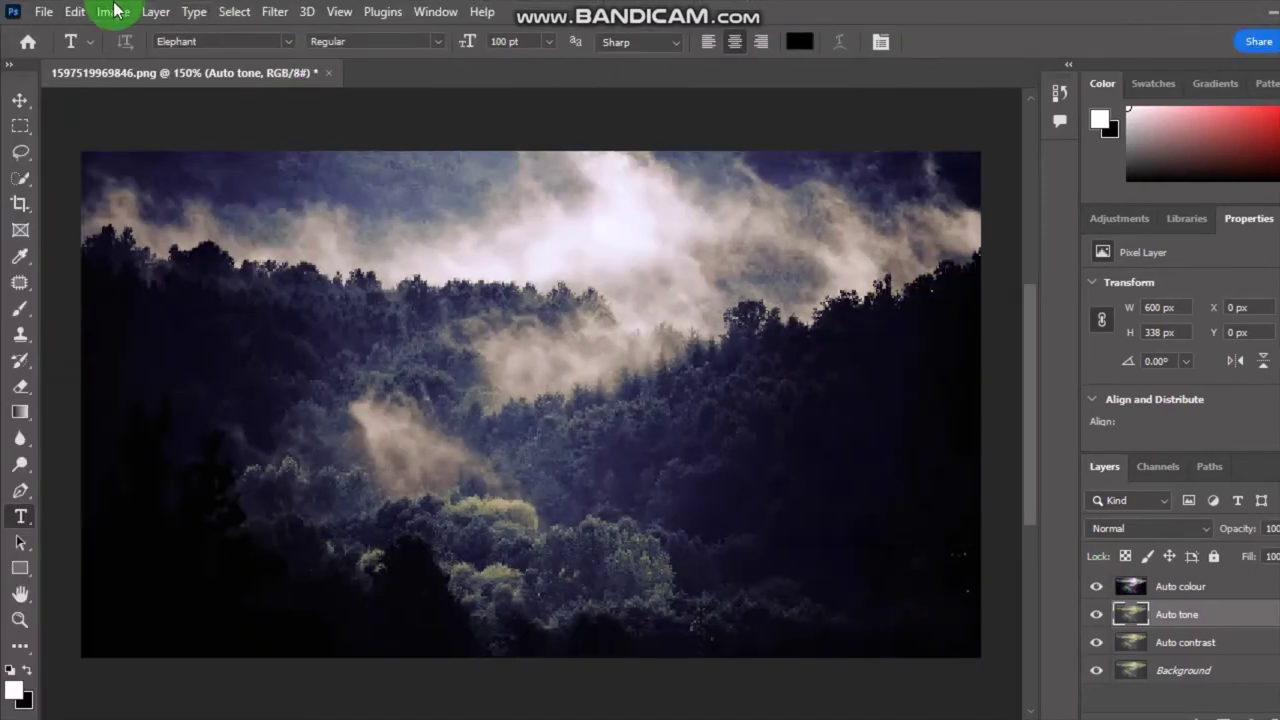
click(113, 11)
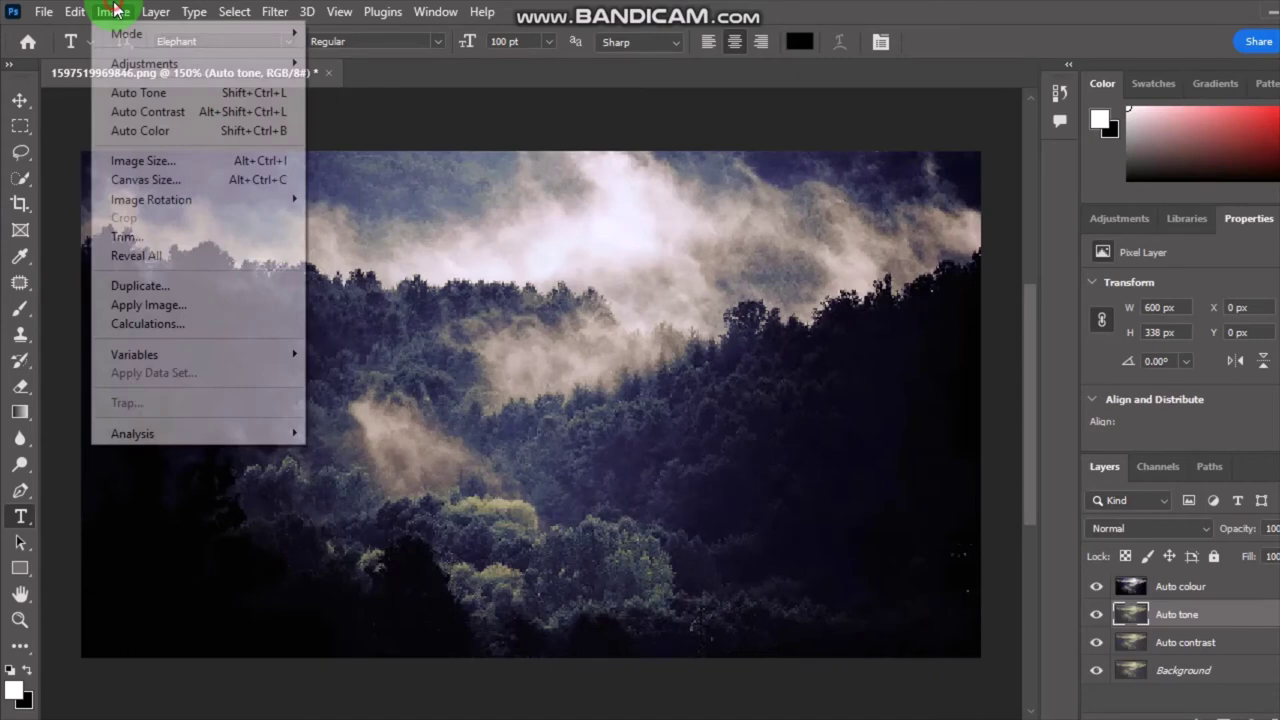
click(149, 88)
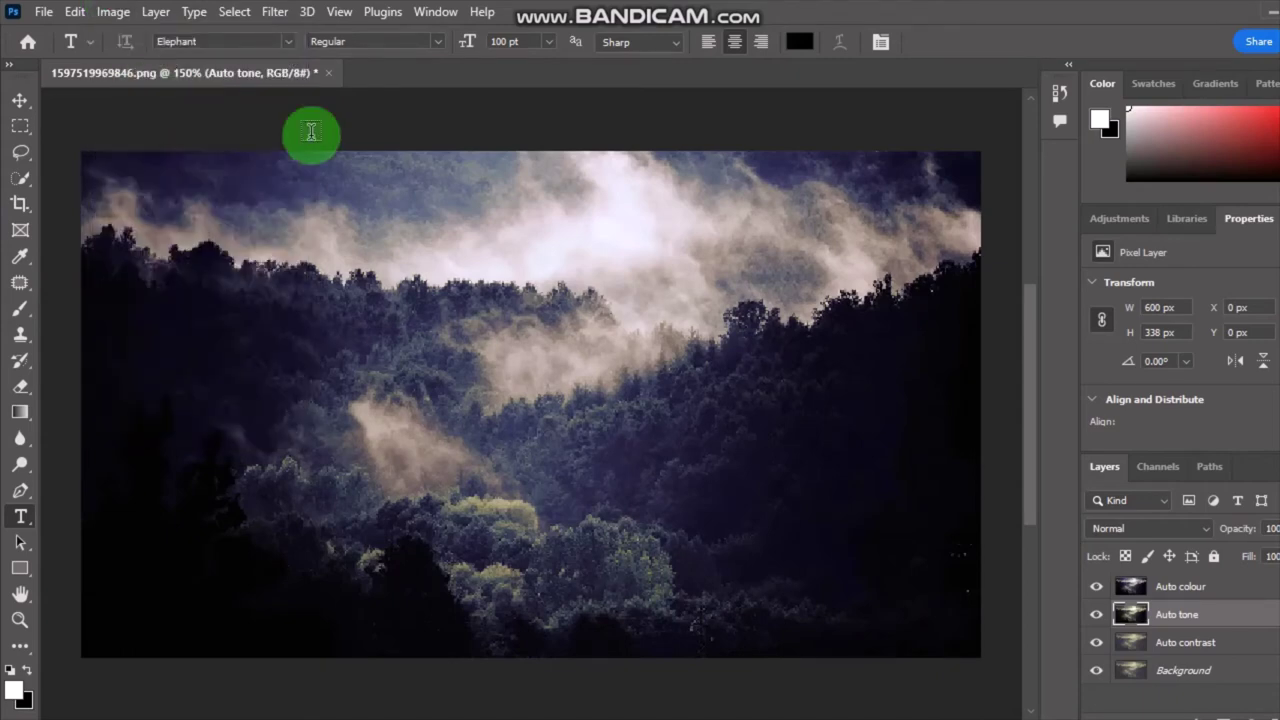
Hide Auto colour and toggle Auto tone off and on to compare, leaving it visible.
click(1010, 538)
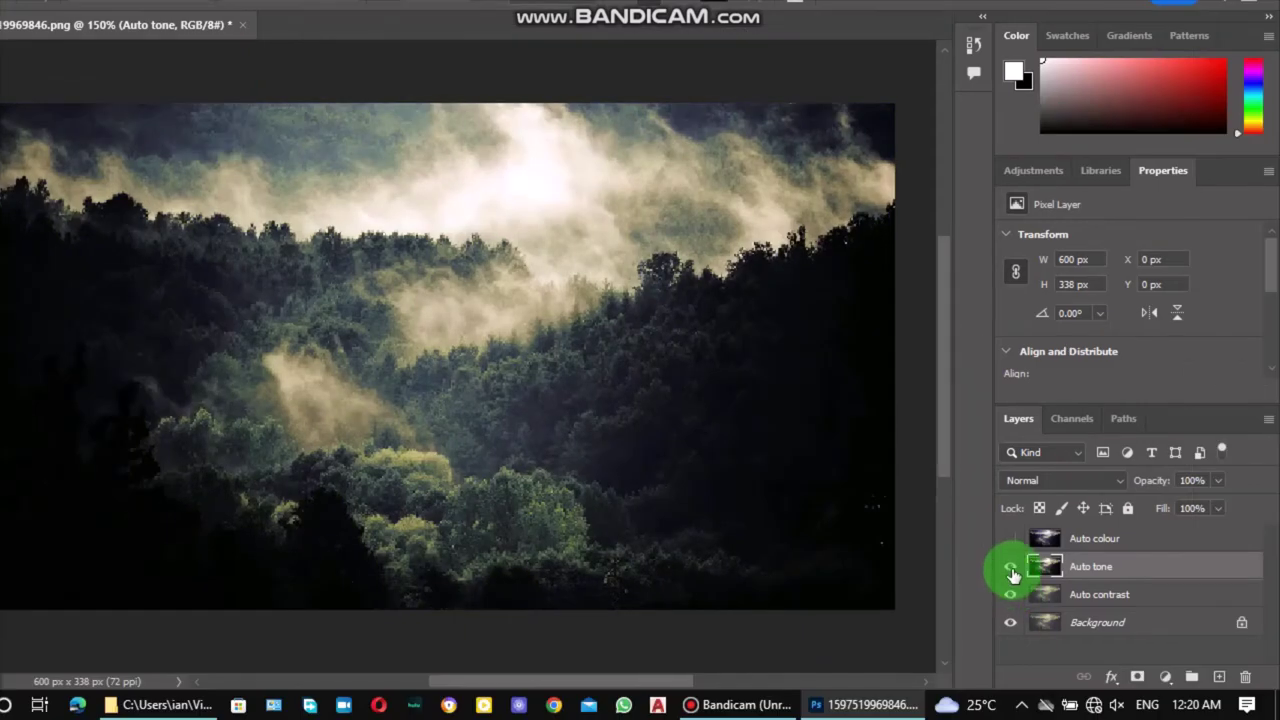
click(1010, 566)
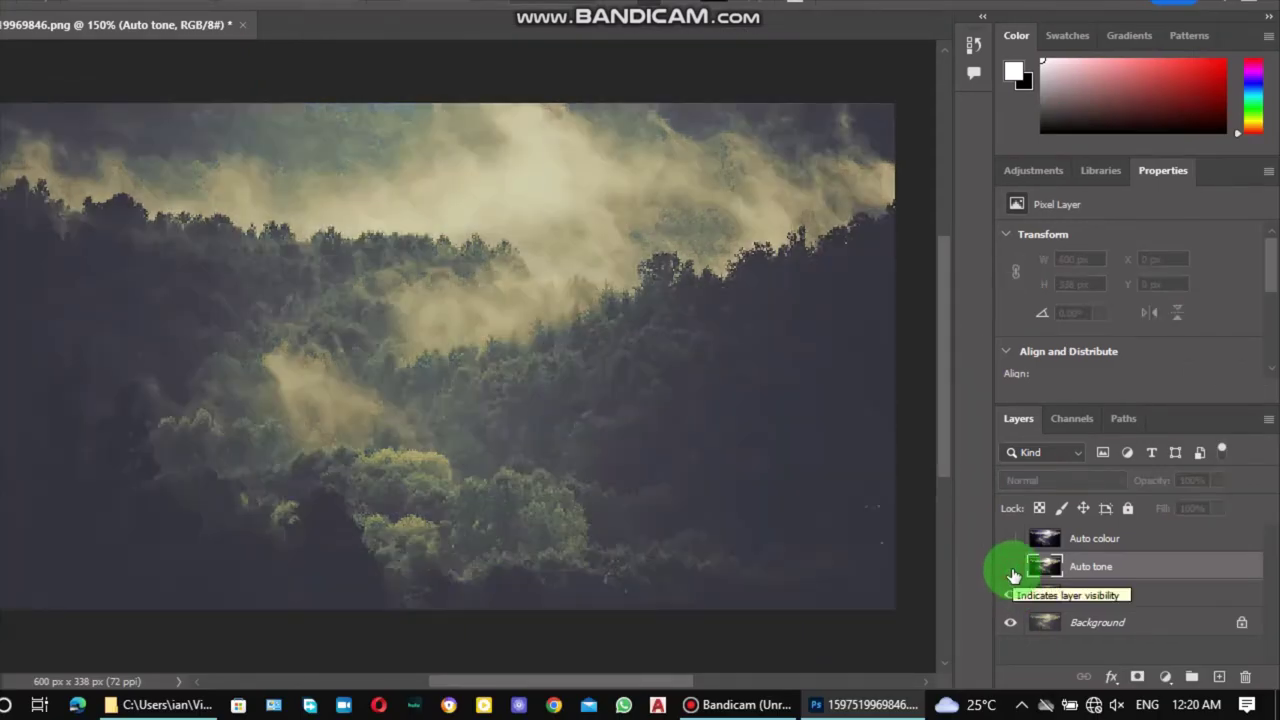
click(1011, 568)
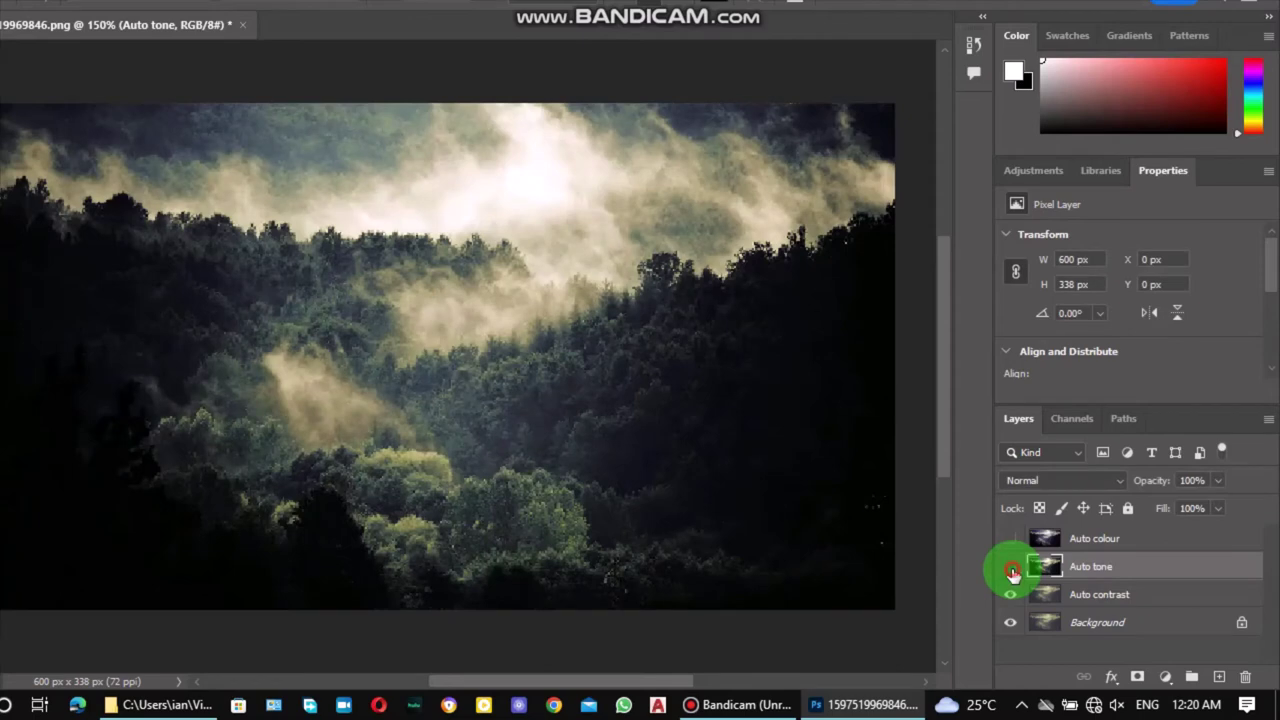
click(1011, 568)
click(1011, 568)
Hide Auto tone and apply Image > Auto Contrast to the Auto contrast layer.
click(1033, 594)
click(1011, 566)
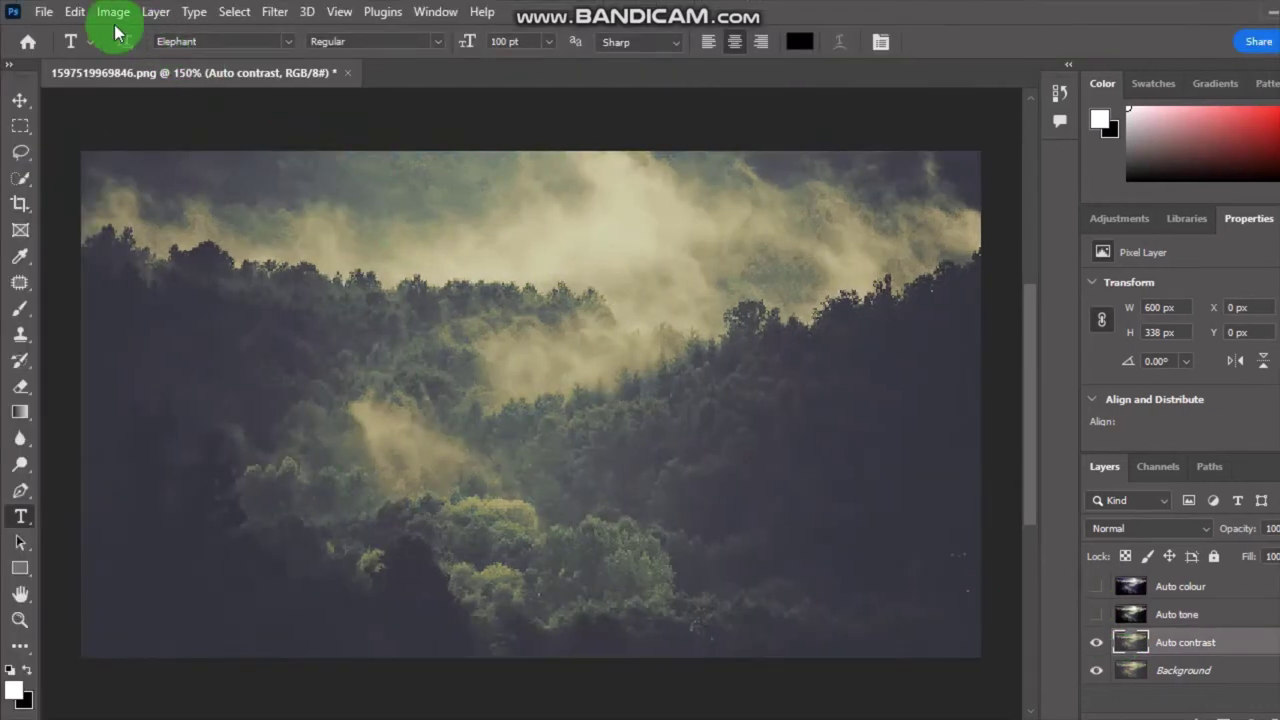
click(113, 14)
click(180, 107)
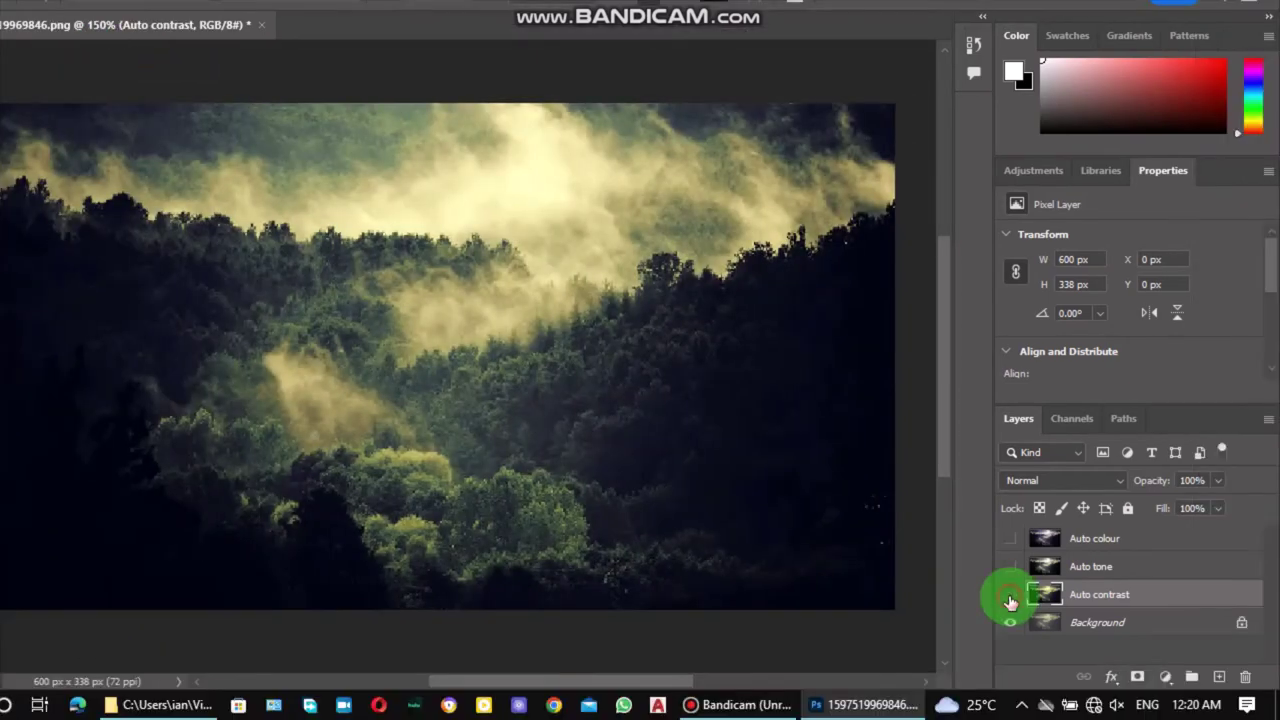
Toggle Auto contrast off and on, then show Auto colour and Auto tone again.
click(1010, 600)
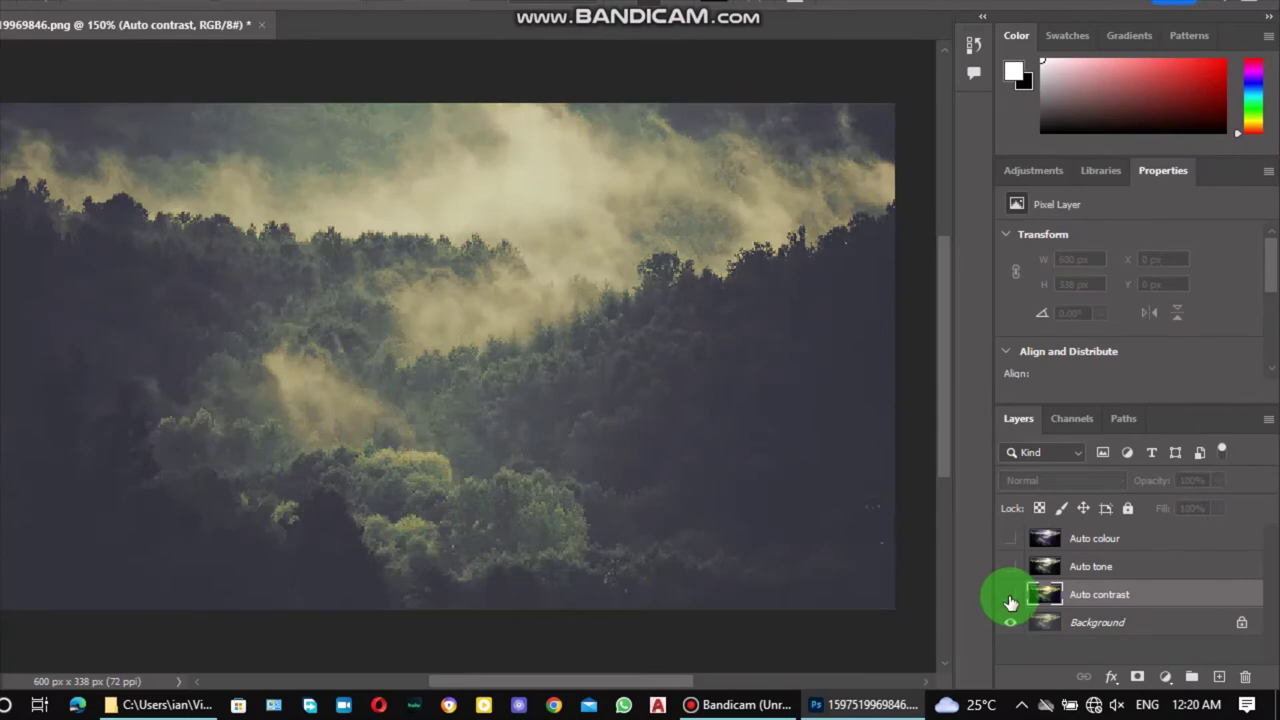
click(1010, 596)
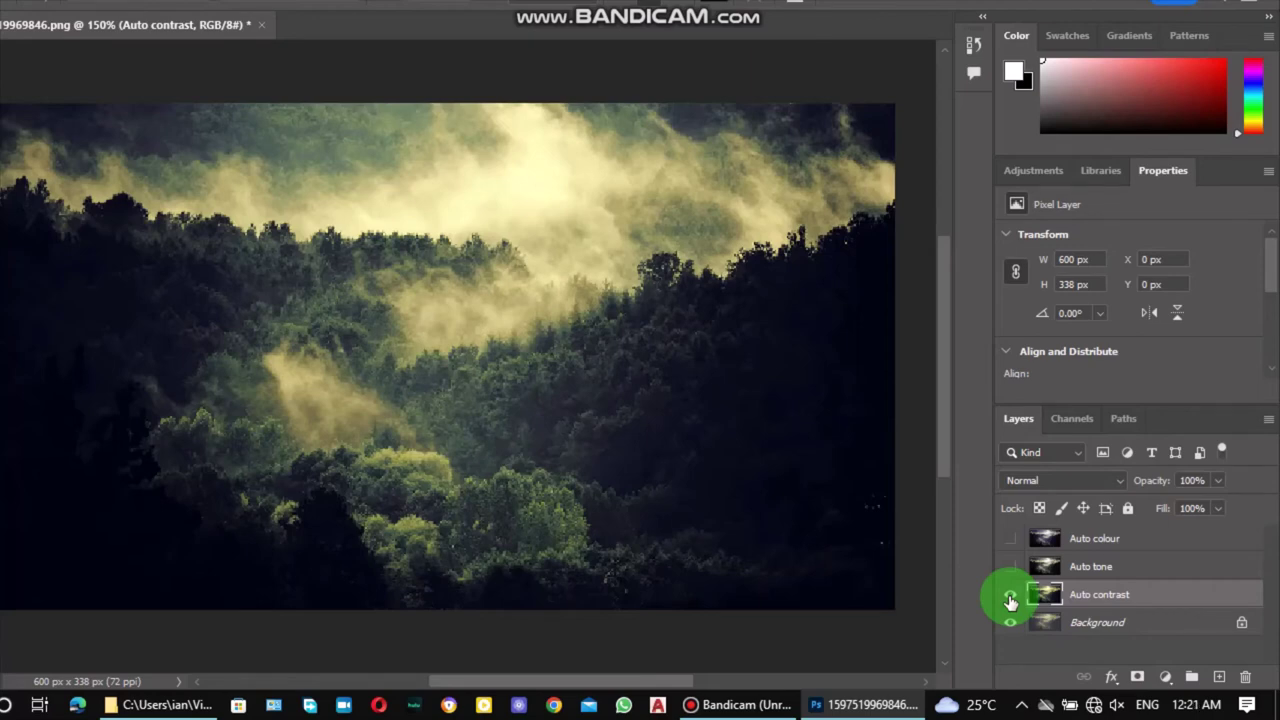
mouse_move(1010, 600)
mouse_down()
mouse_move(1064, 588)
mouse_move(392, 490)
mouse_up()
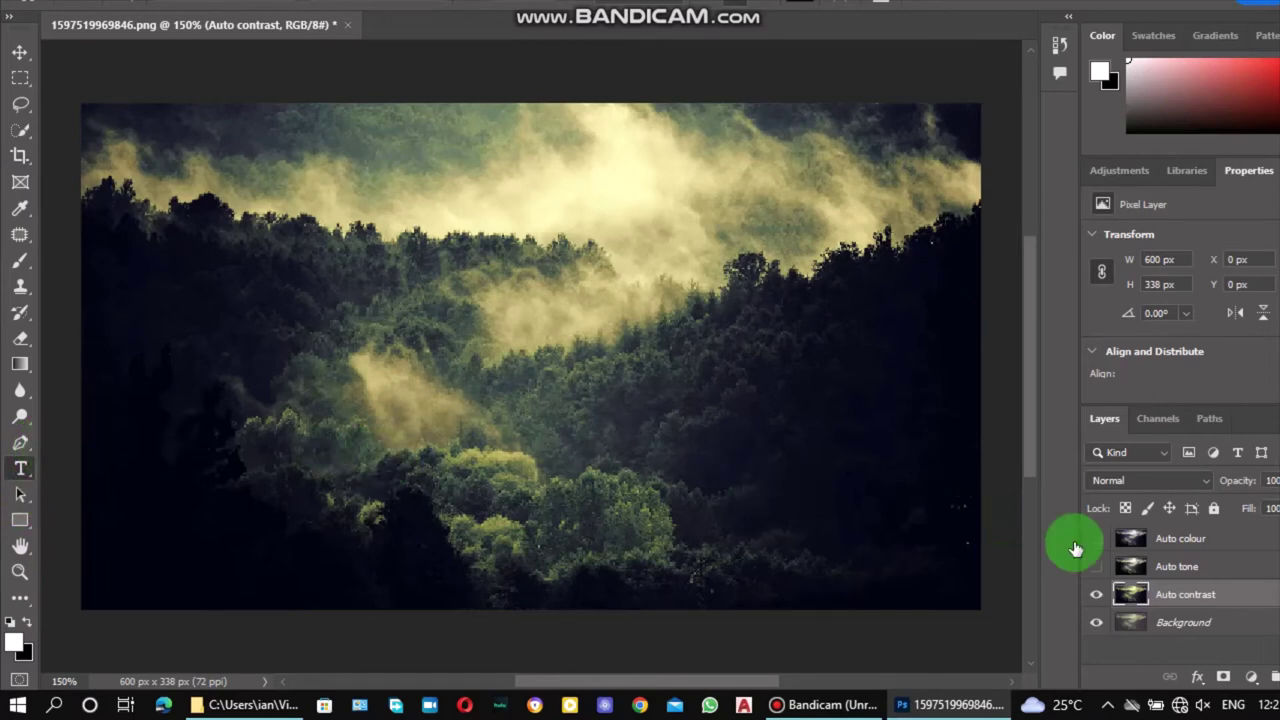
drag(1096, 538, 1096, 566)
Add a text layer above Auto colour, type 'Moun Color' over the placeholder, and select it.
click(1086, 538)
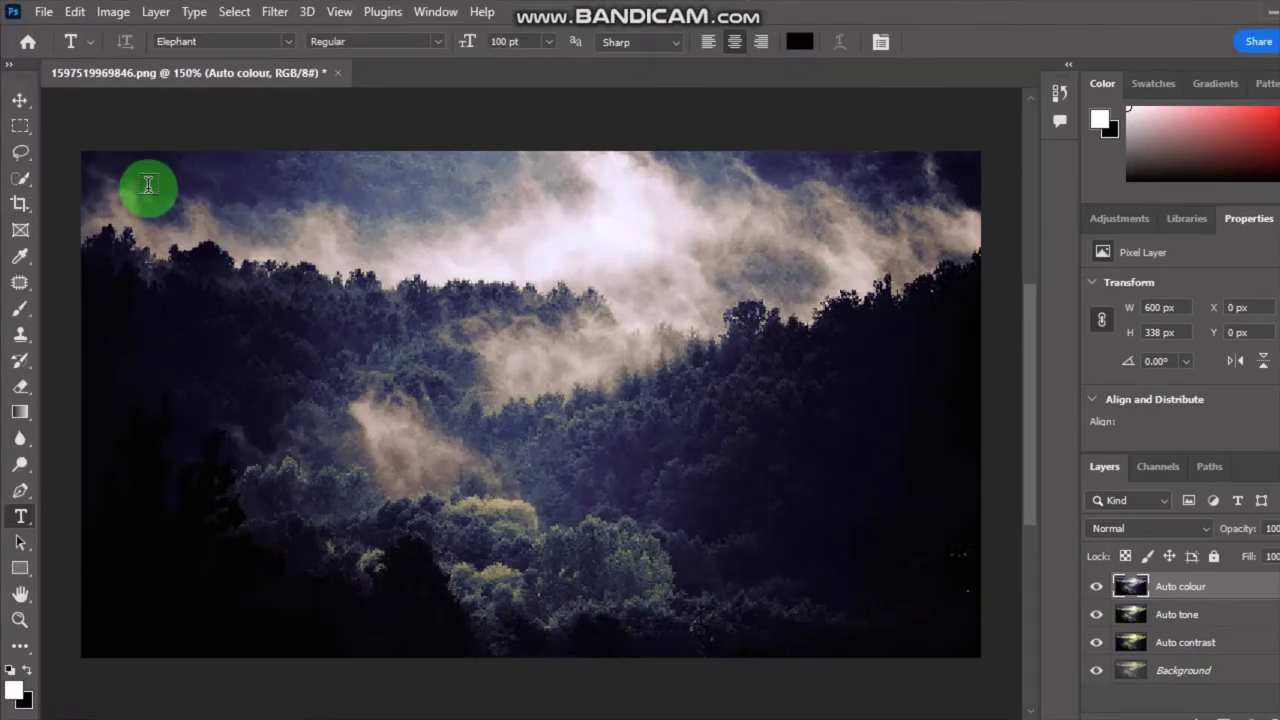
click(148, 184)
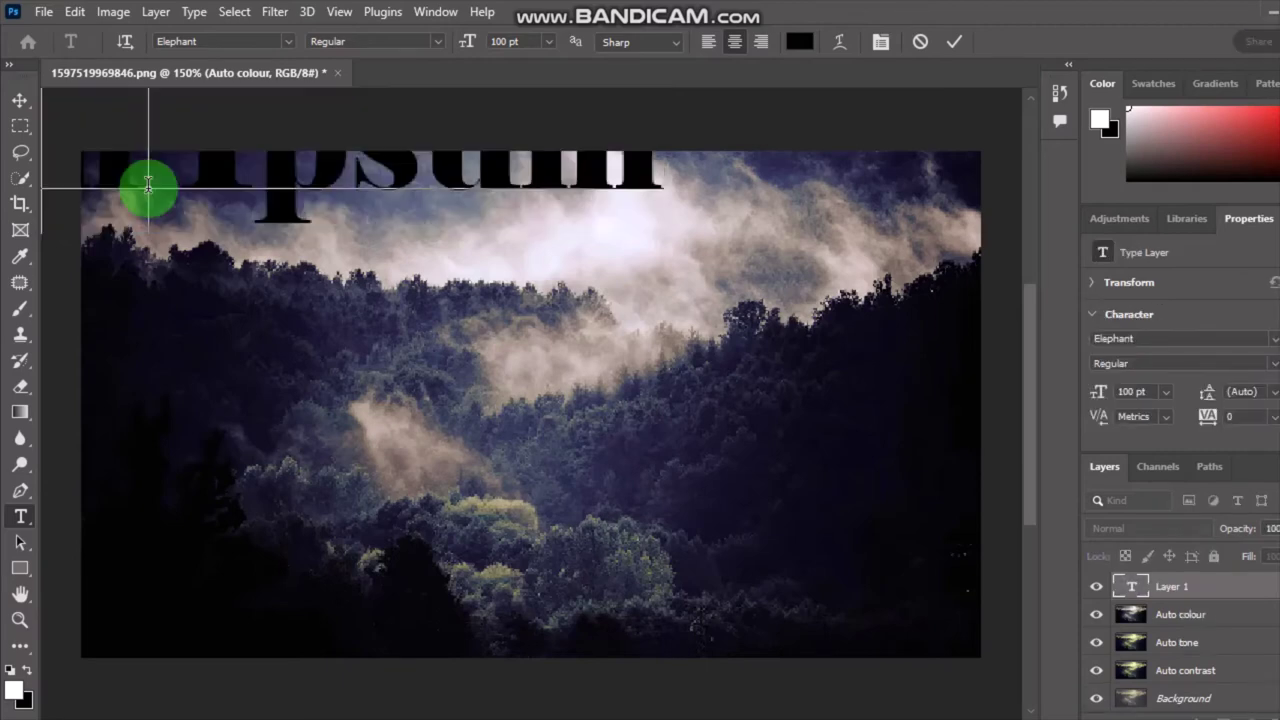
text(A)
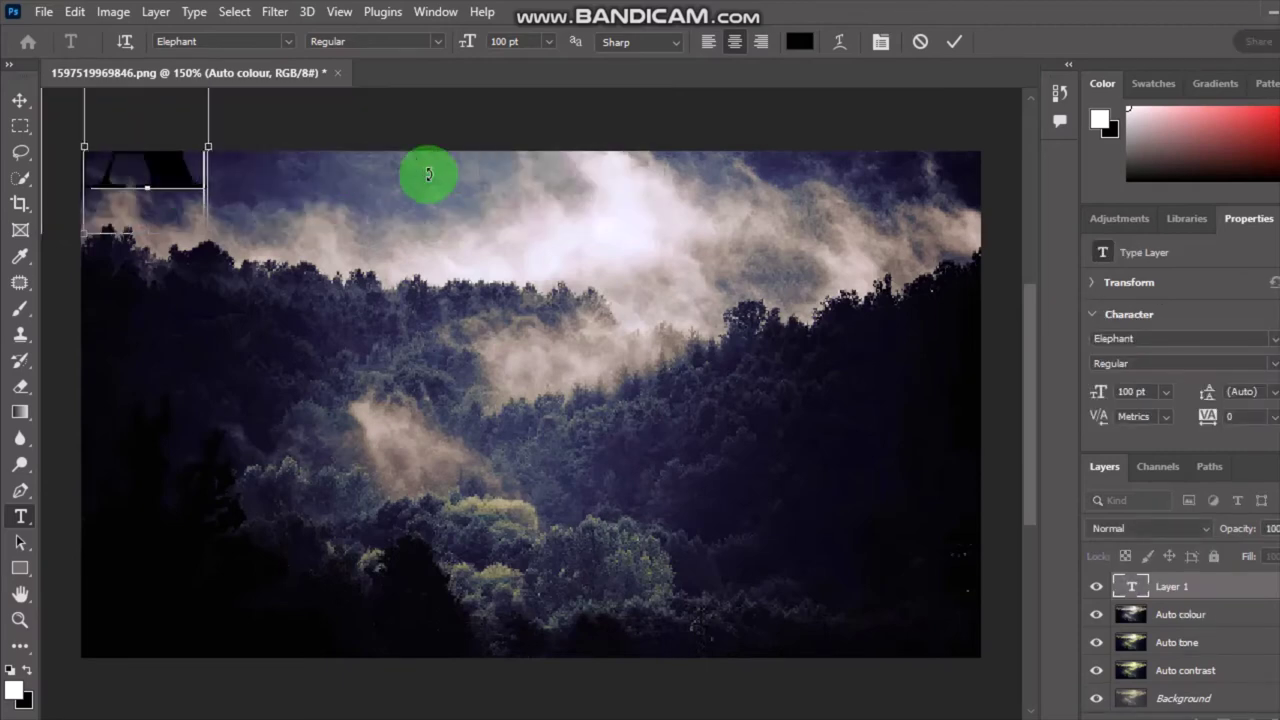
key(ctrl+z)
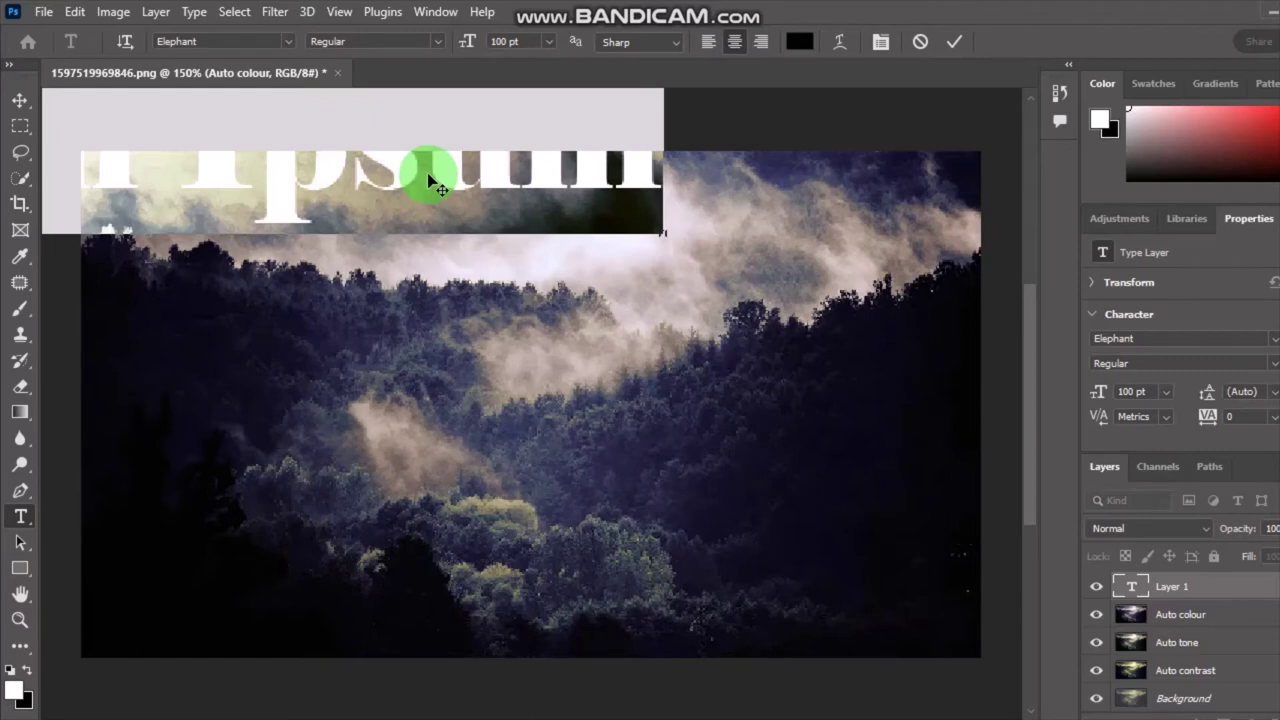
text(M)
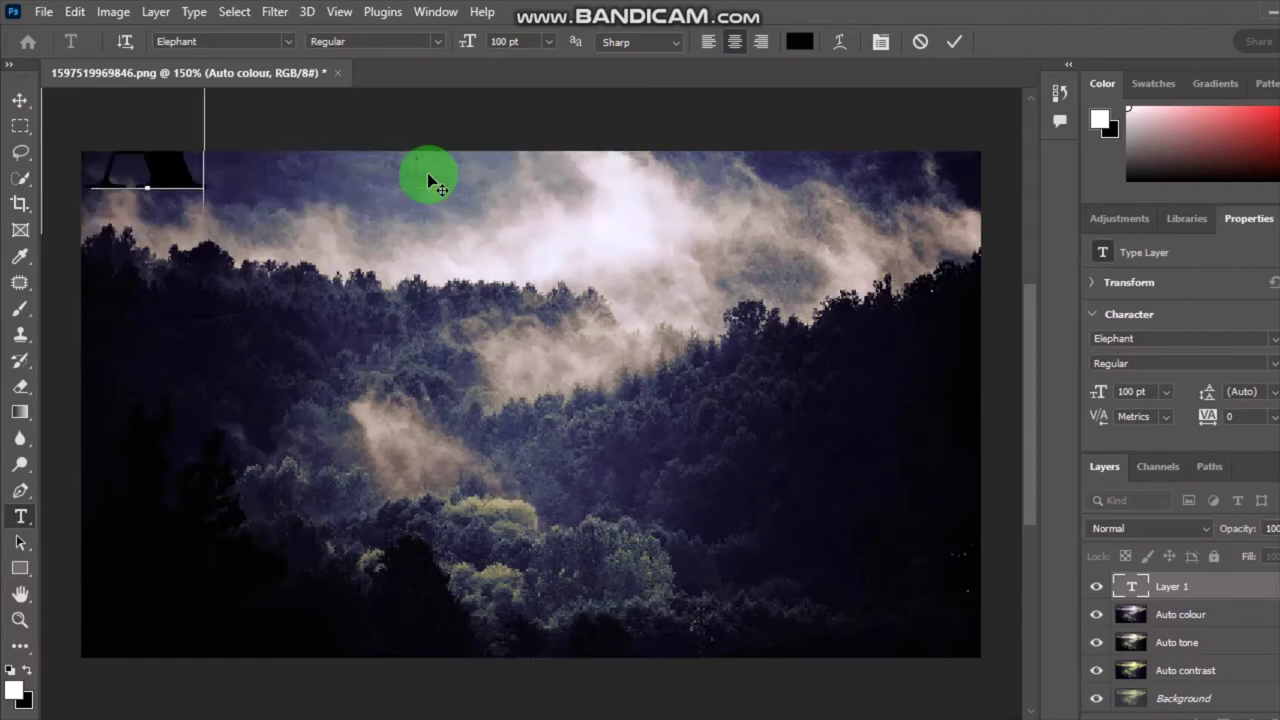
text(oun)
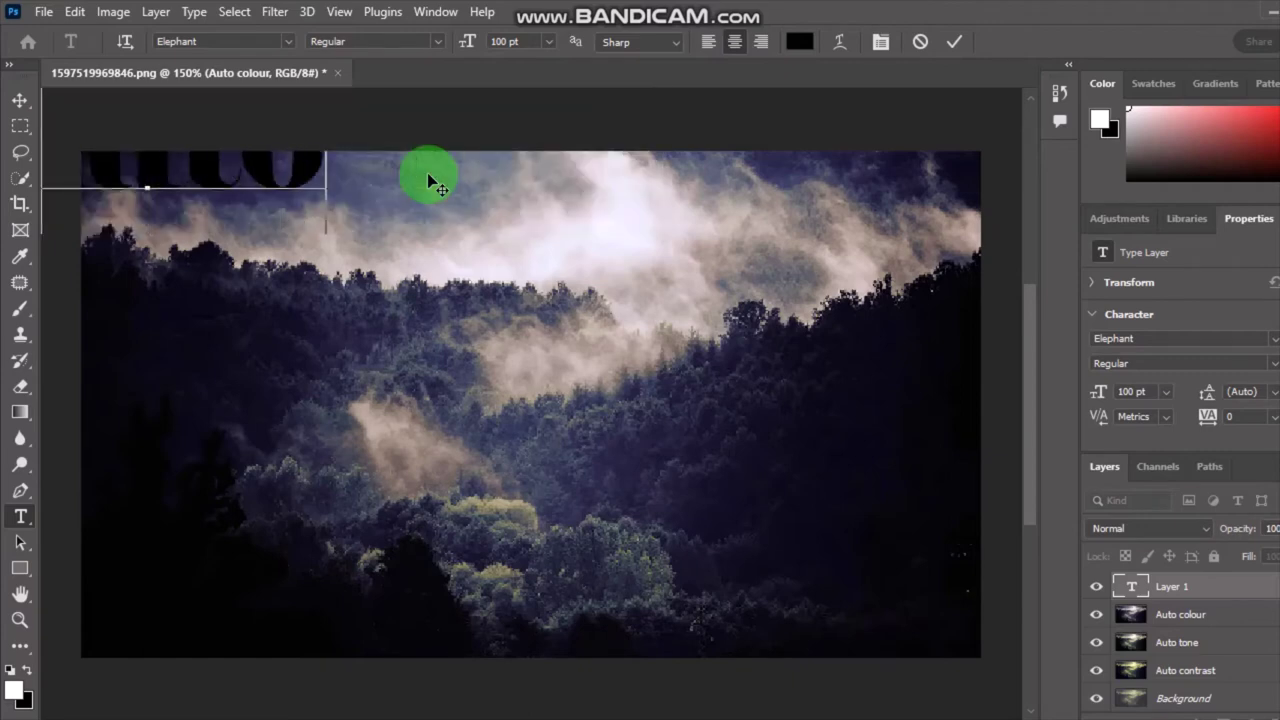
text( Color)
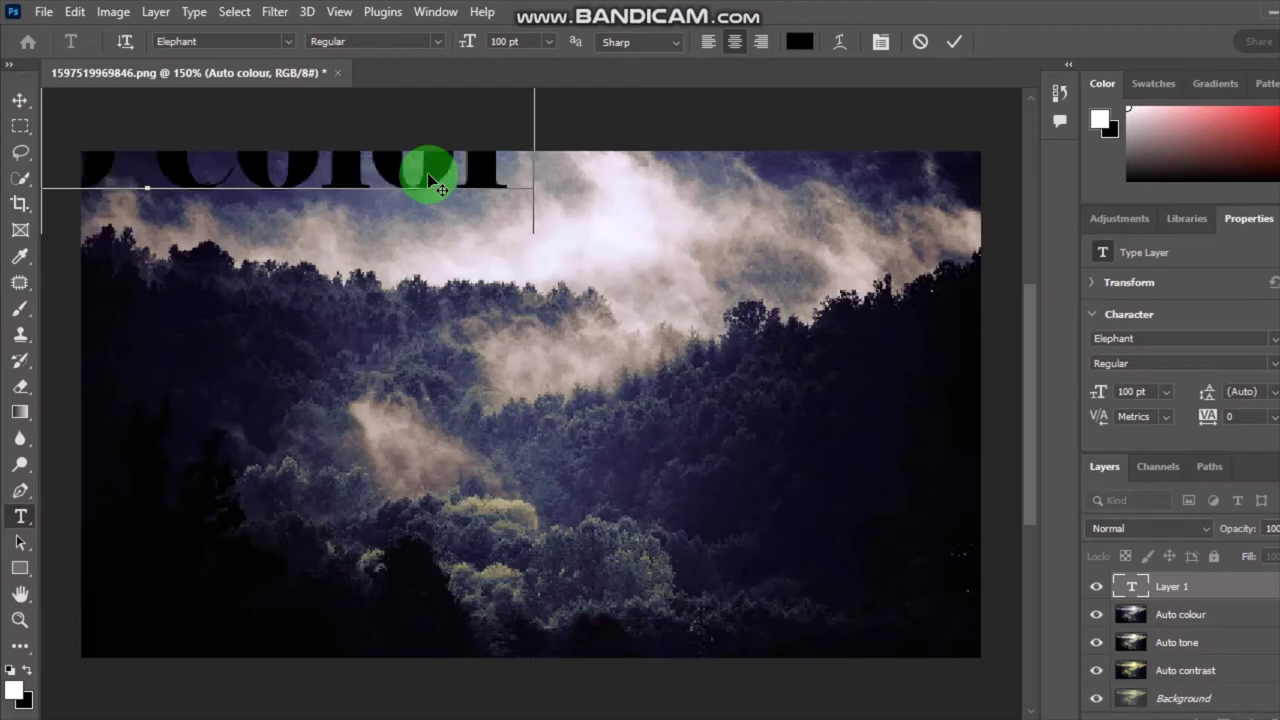
click(112, 12)
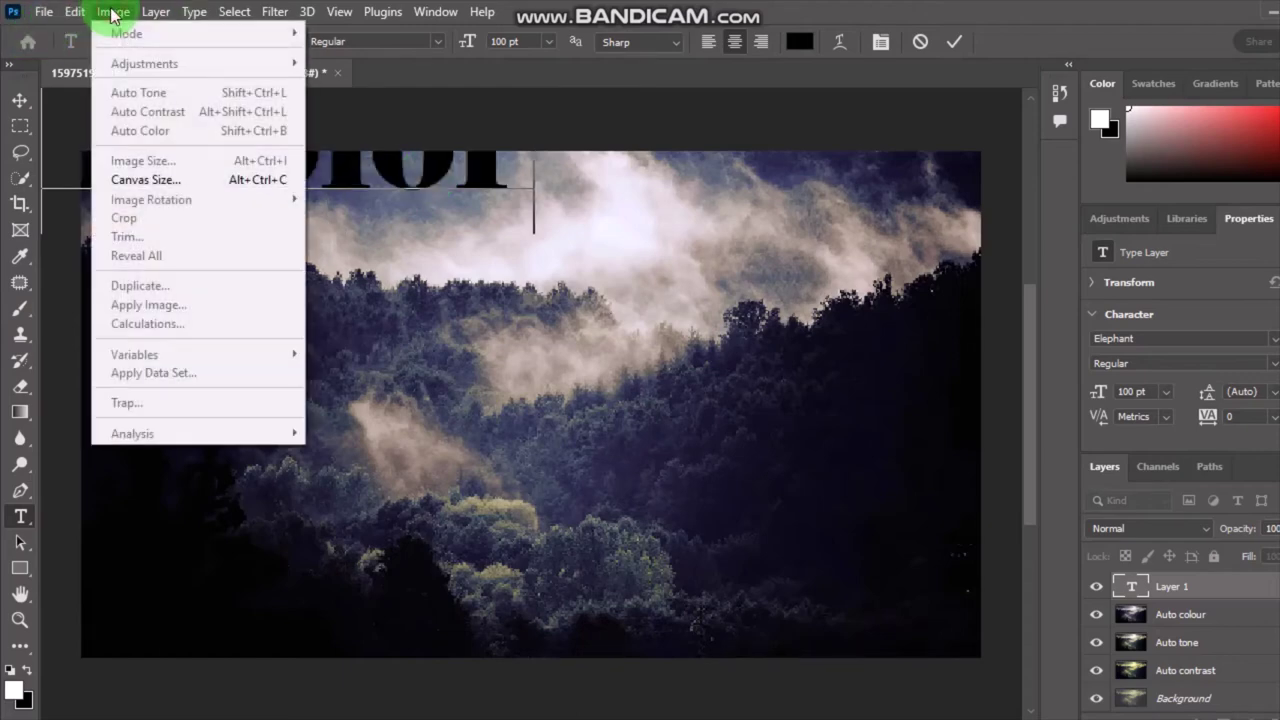
click(505, 217)
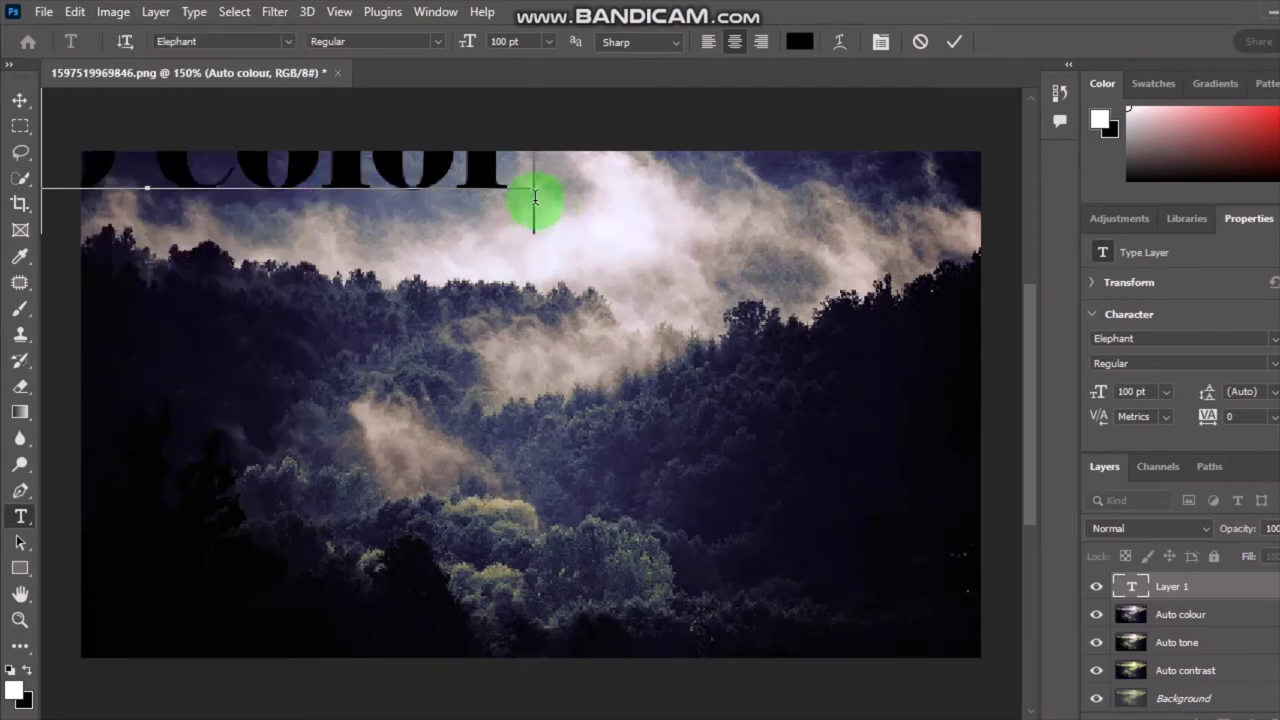
drag(535, 198, 8, 80)
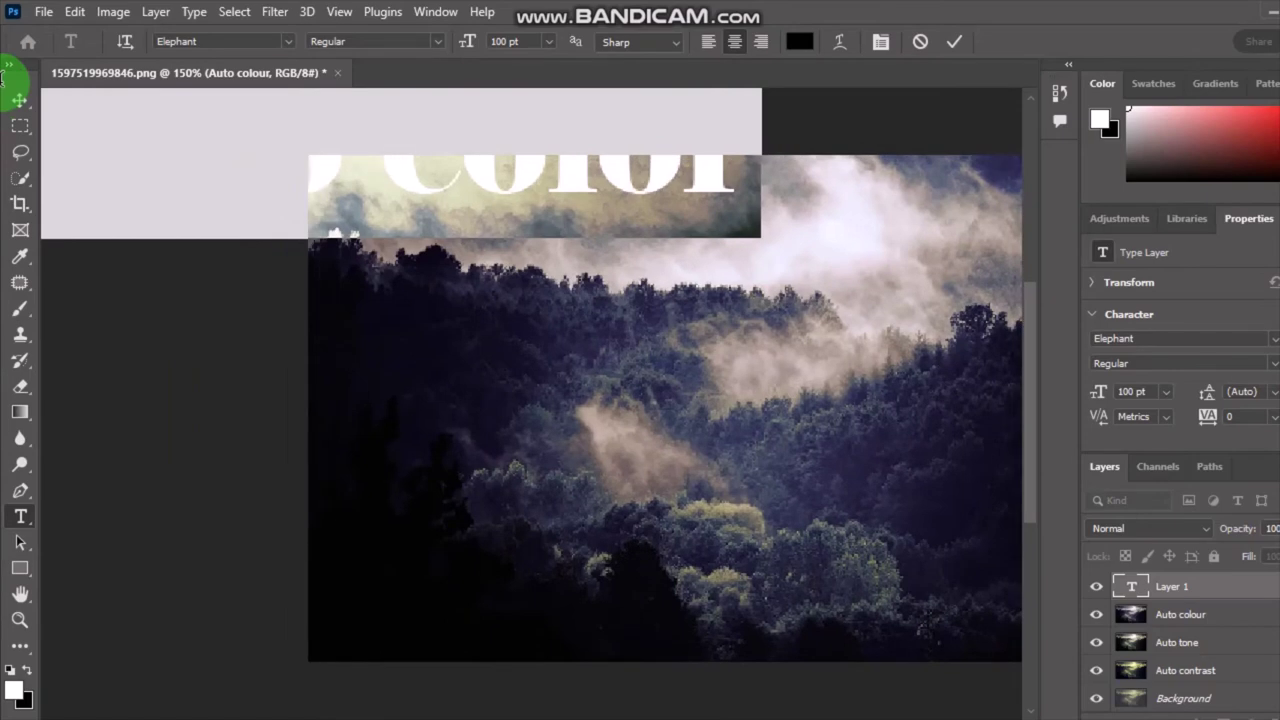
Try the title at 72 pt and then 24 pt, moving it up to the top edge.
click(548, 41)
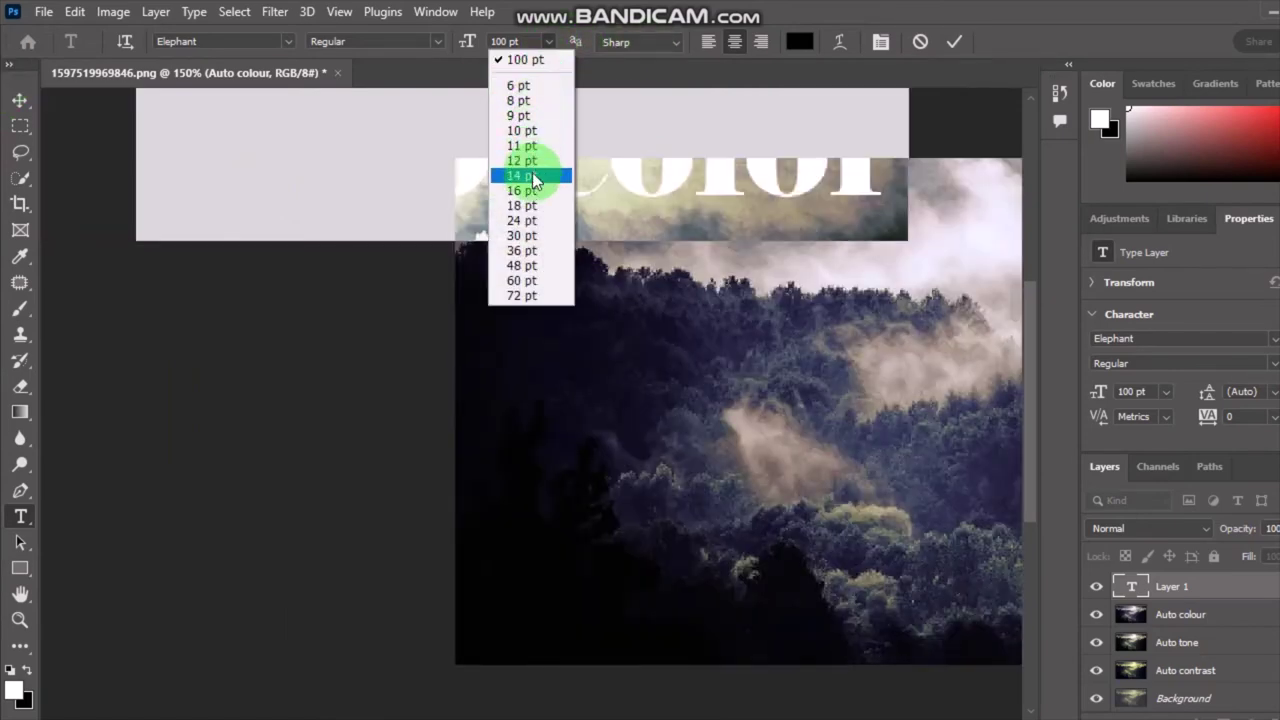
click(522, 295)
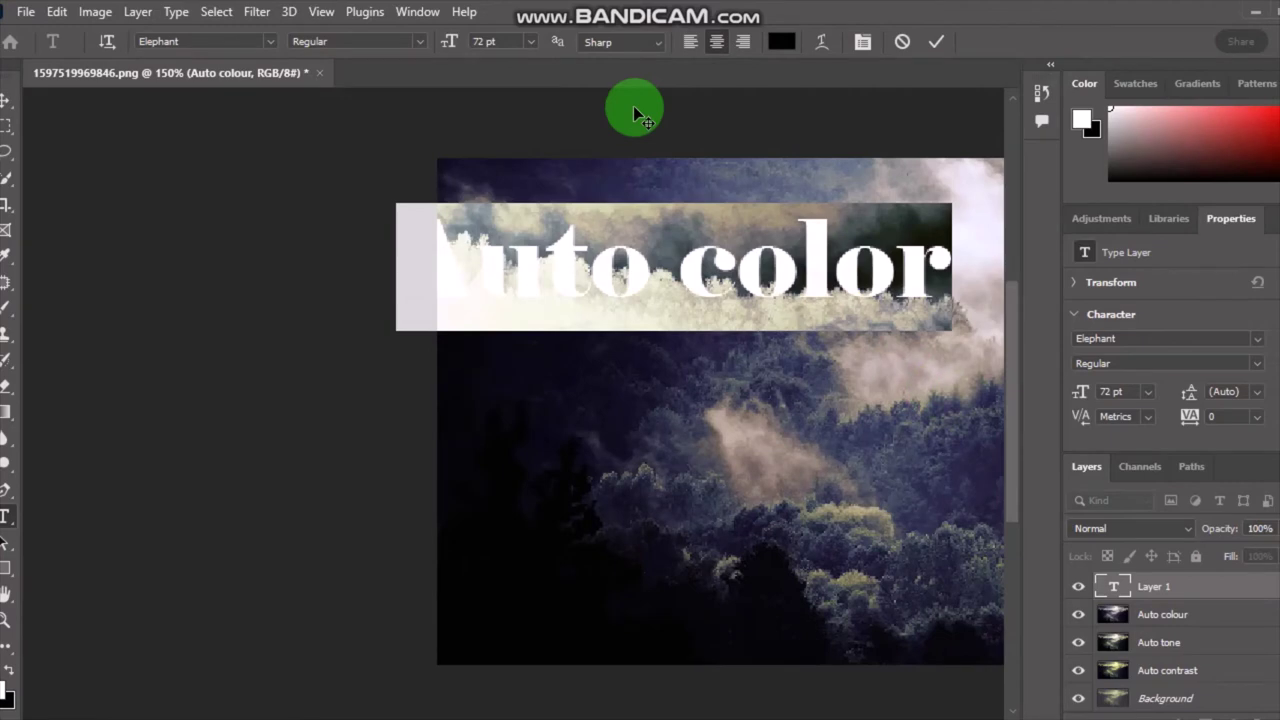
drag(633, 106, 571, 57)
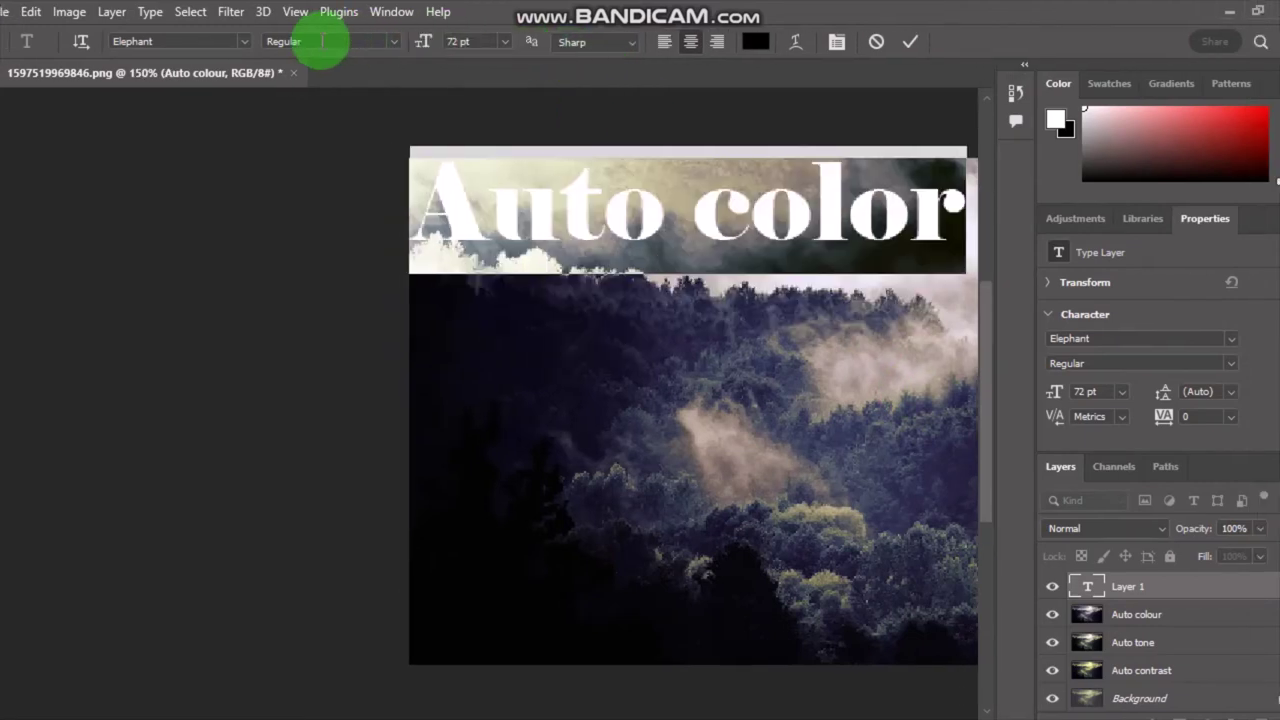
click(503, 41)
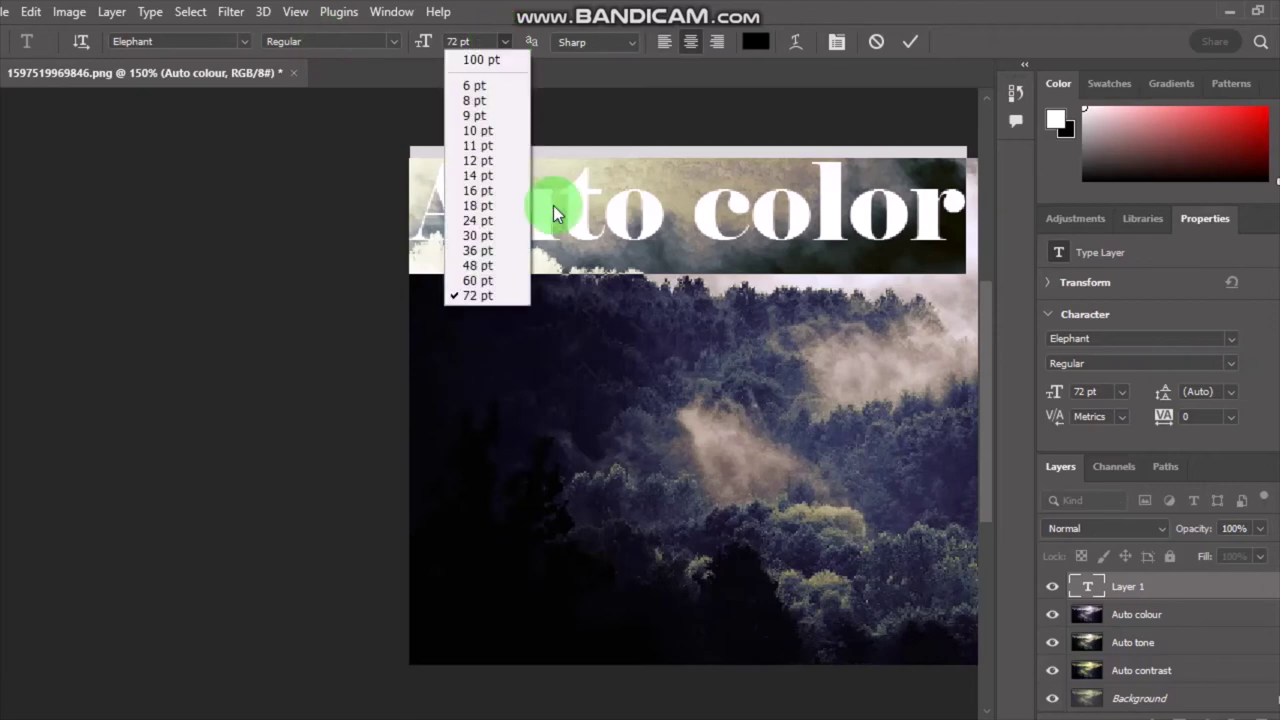
click(492, 222)
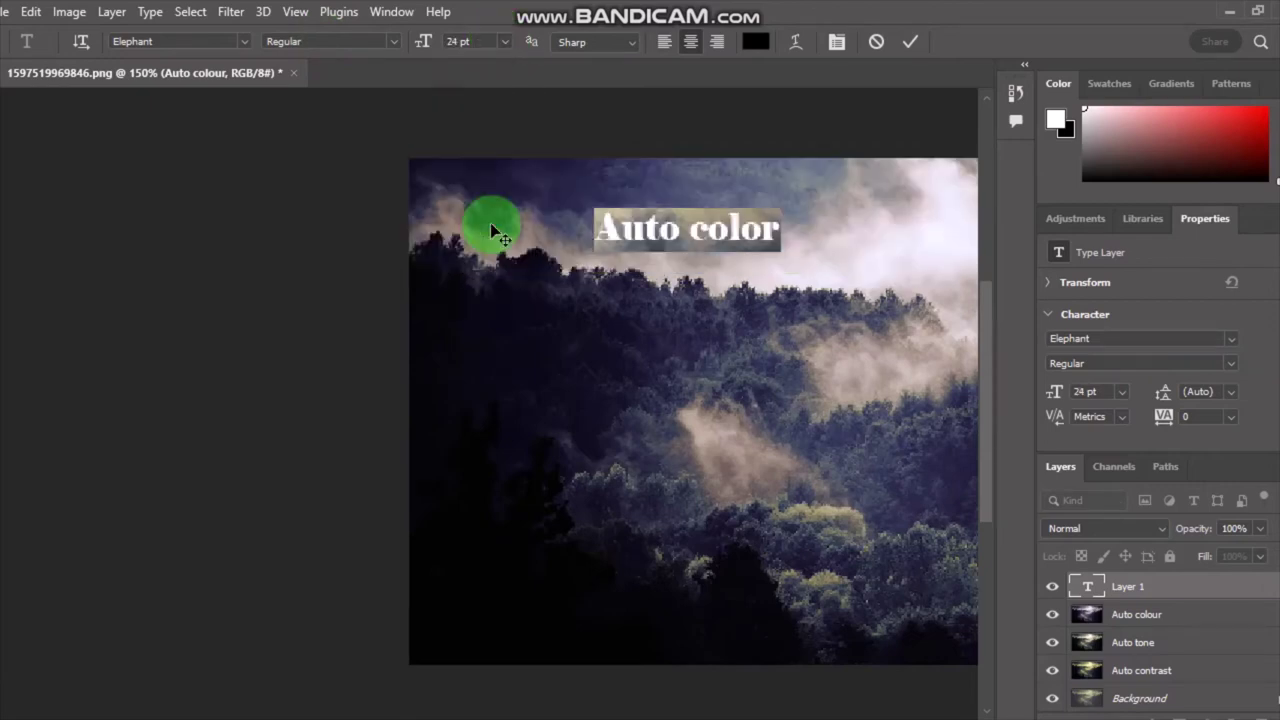
Set the title to 48 pt, place it at the top-left corner and commit it.
click(503, 41)
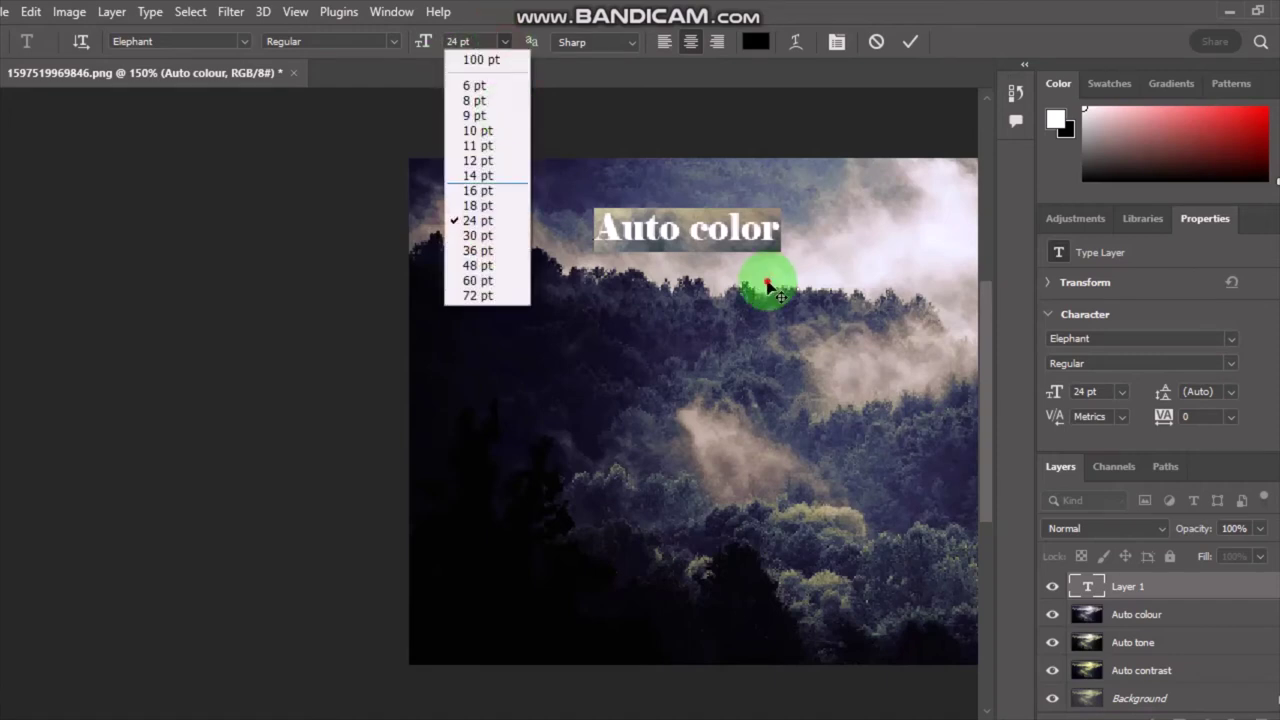
key(Down)
key(Down)
key(Down)
key(Return)
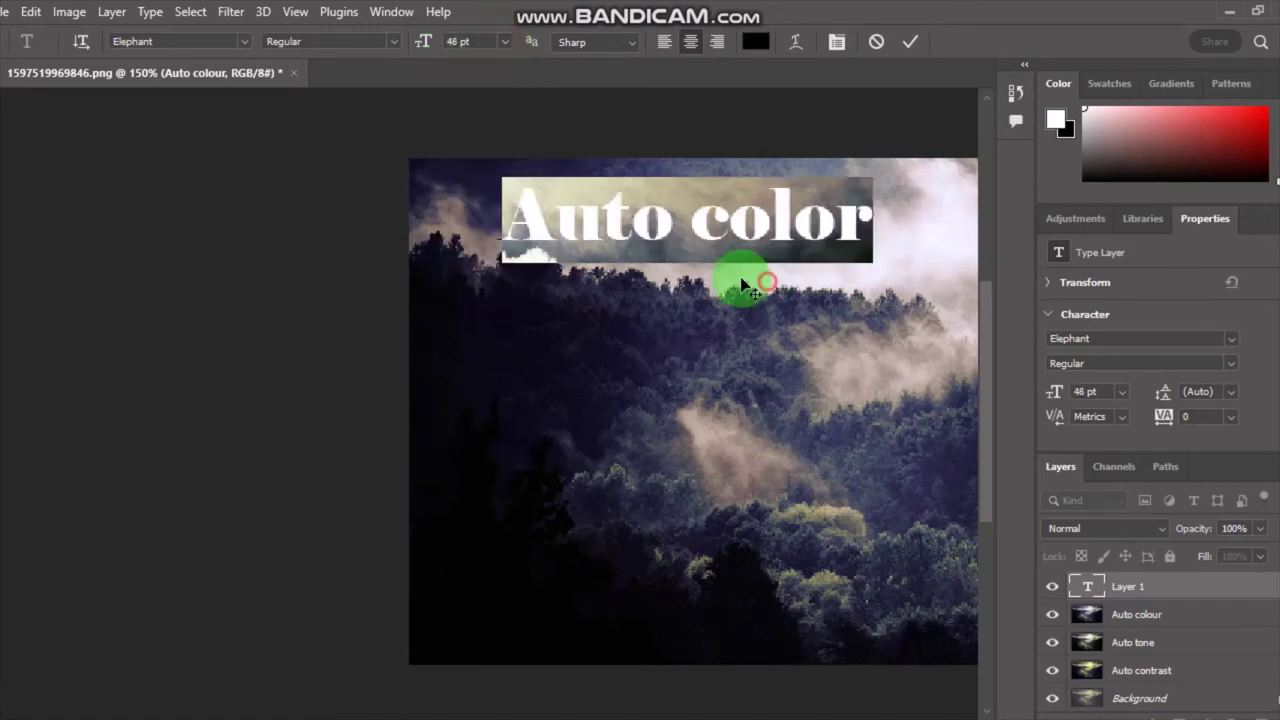
drag(748, 277, 676, 265)
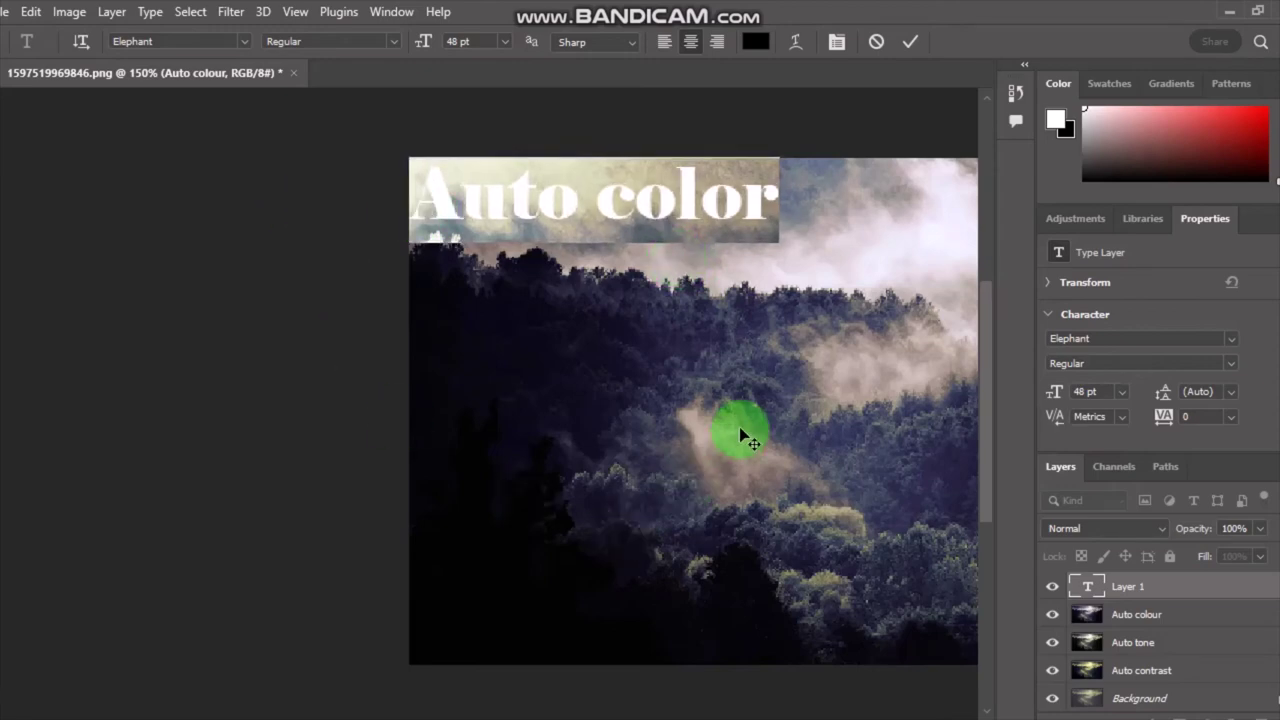
text(h)
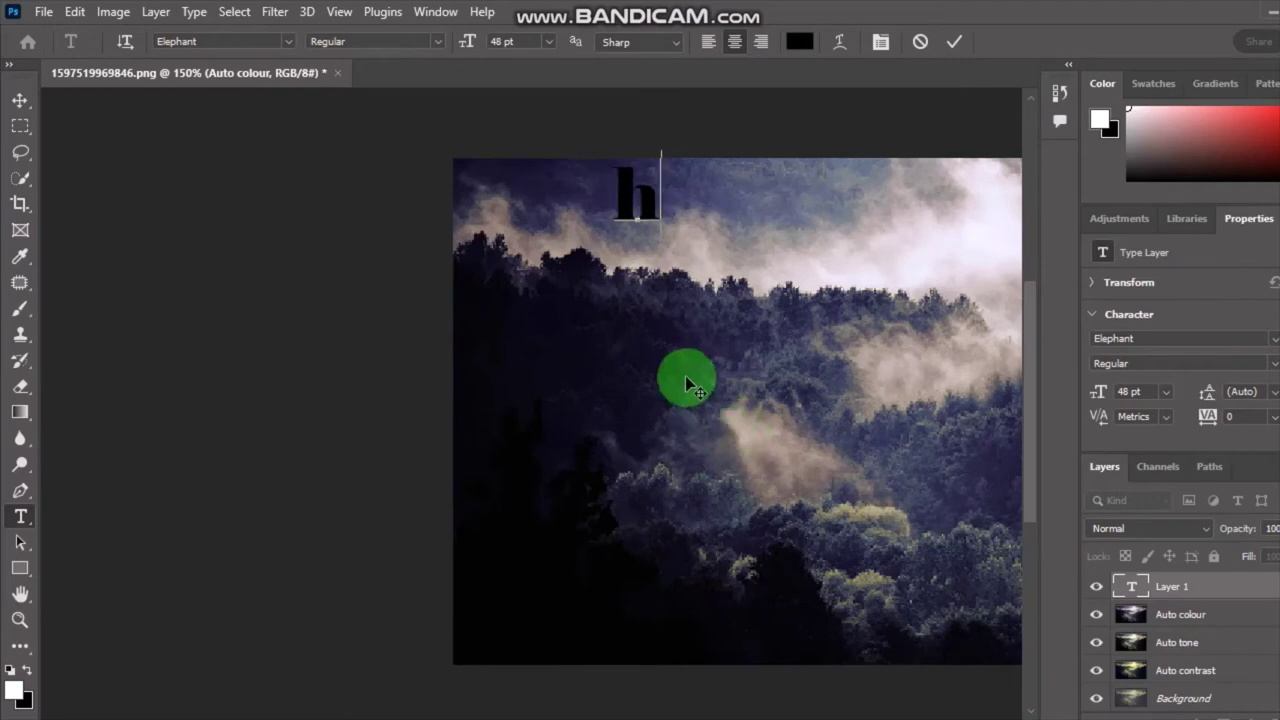
key(ctrl+z)
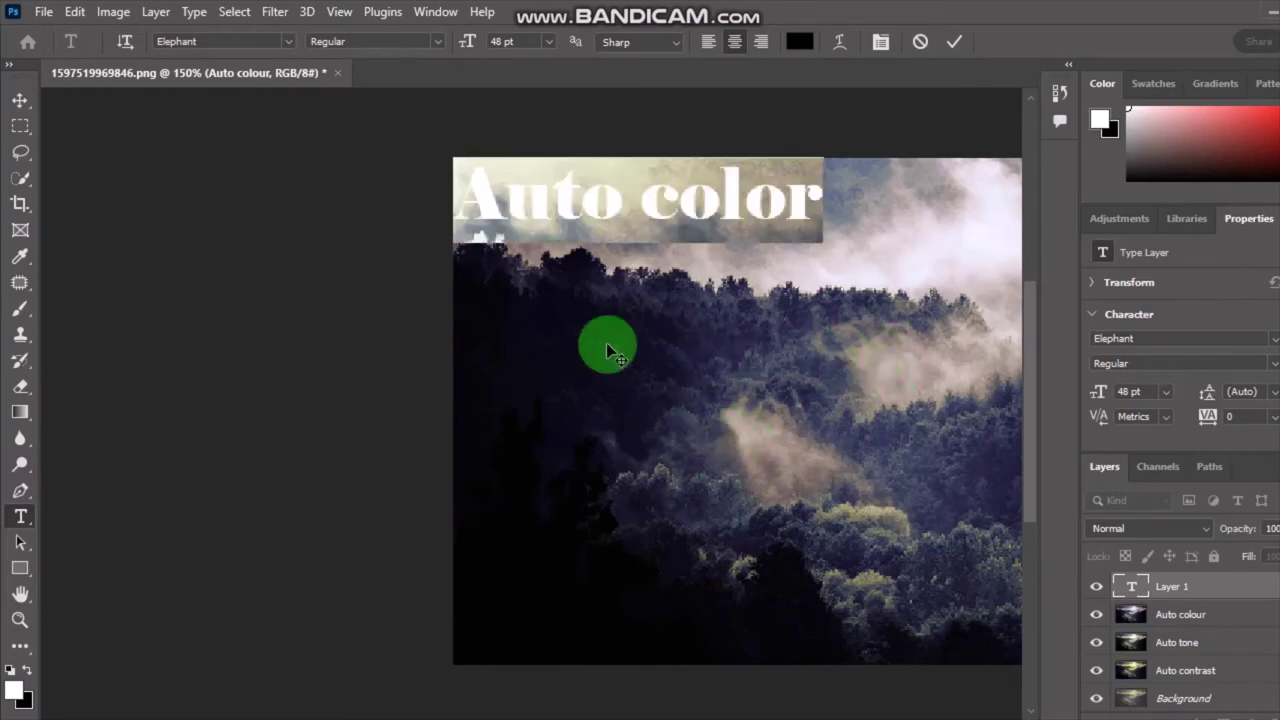
click(20, 100)
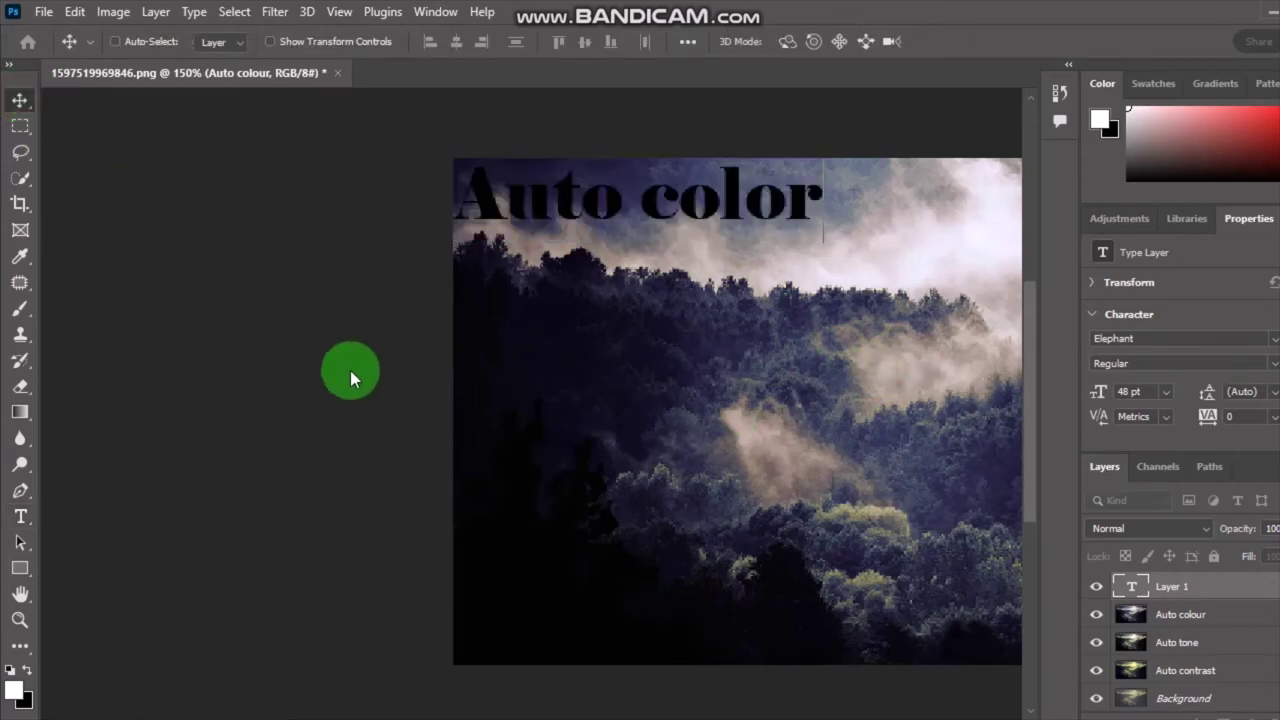
Pan the view with the Hand tool so the whole photo is visible.
key(h)
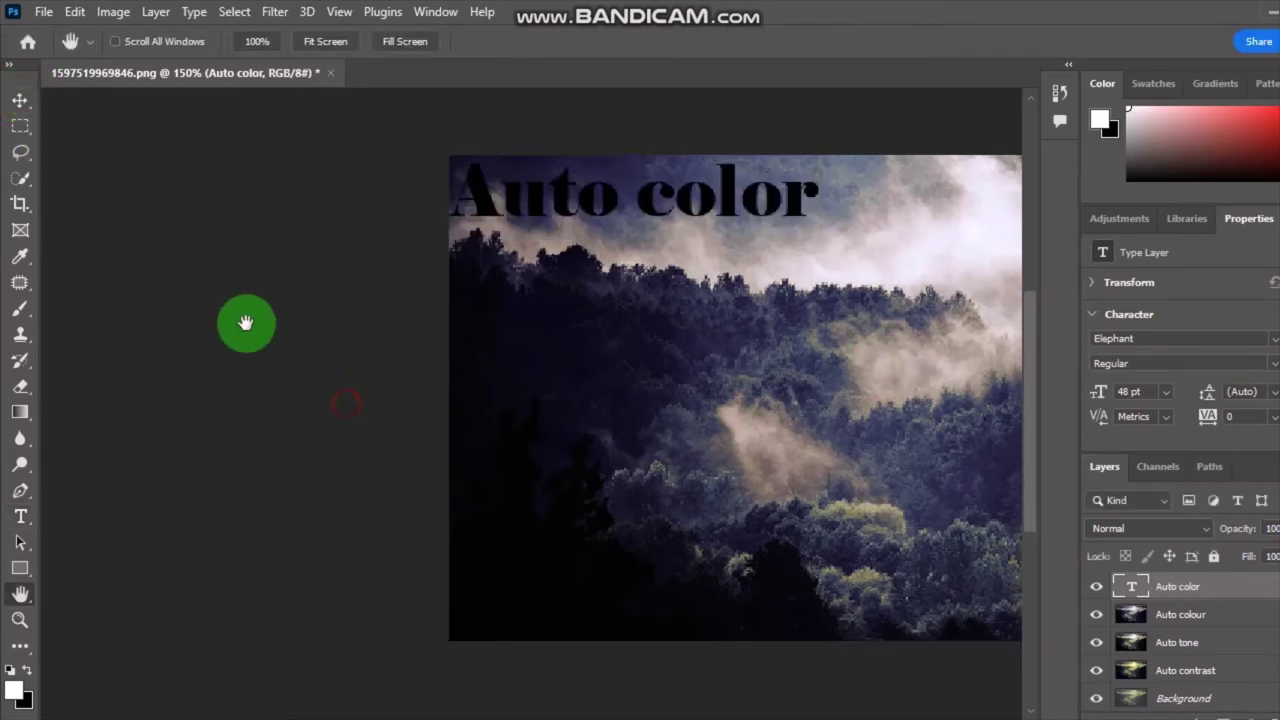
drag(343, 400, 246, 323)
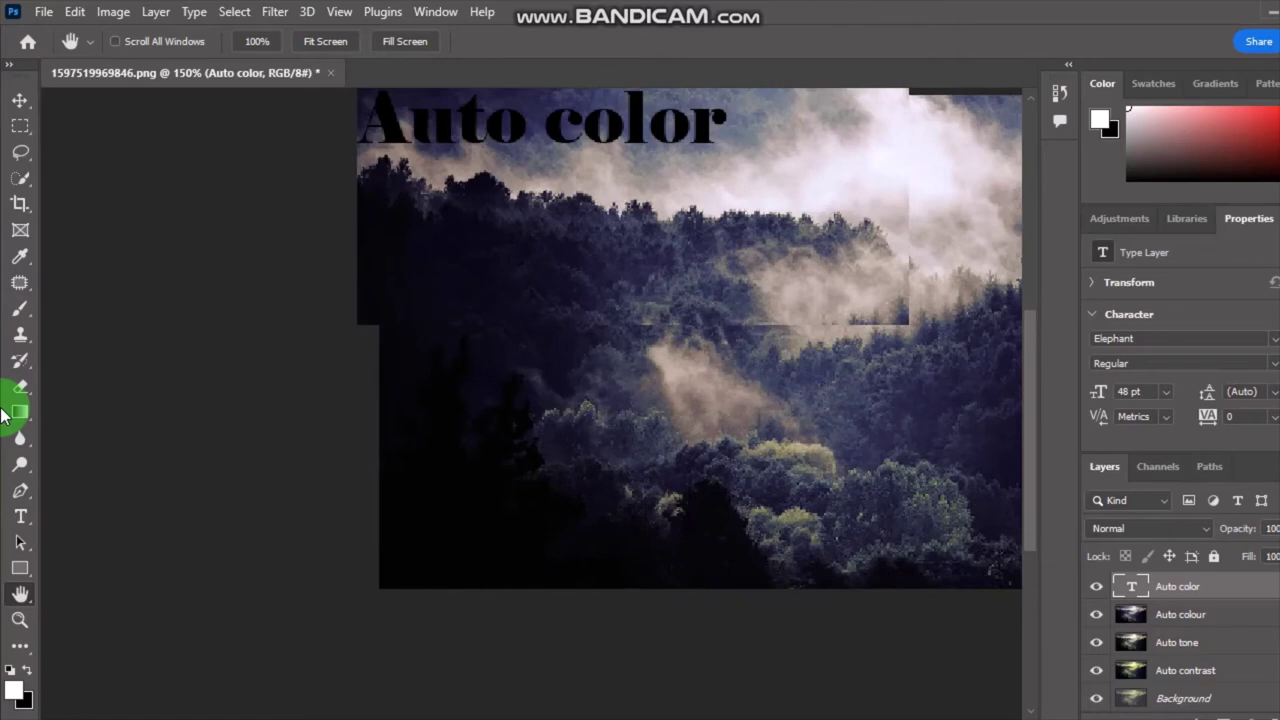
drag(5, 415, 409, 201)
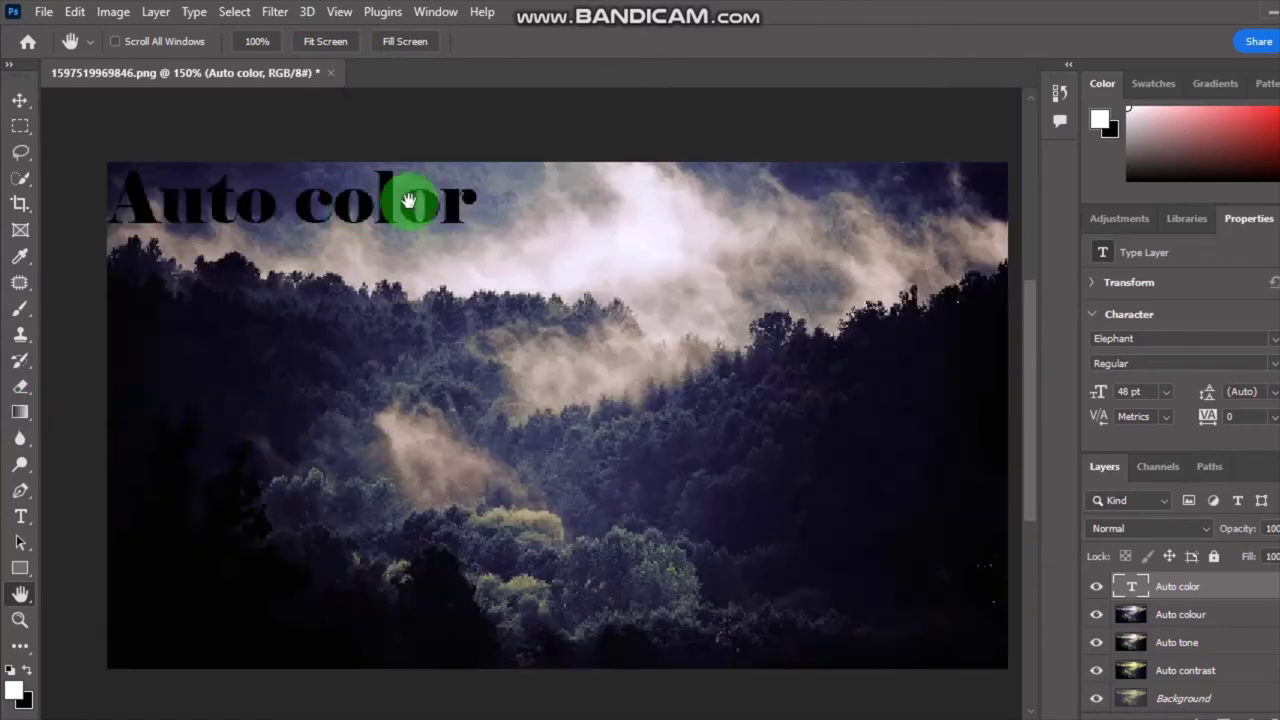
drag(409, 201, 222, 218)
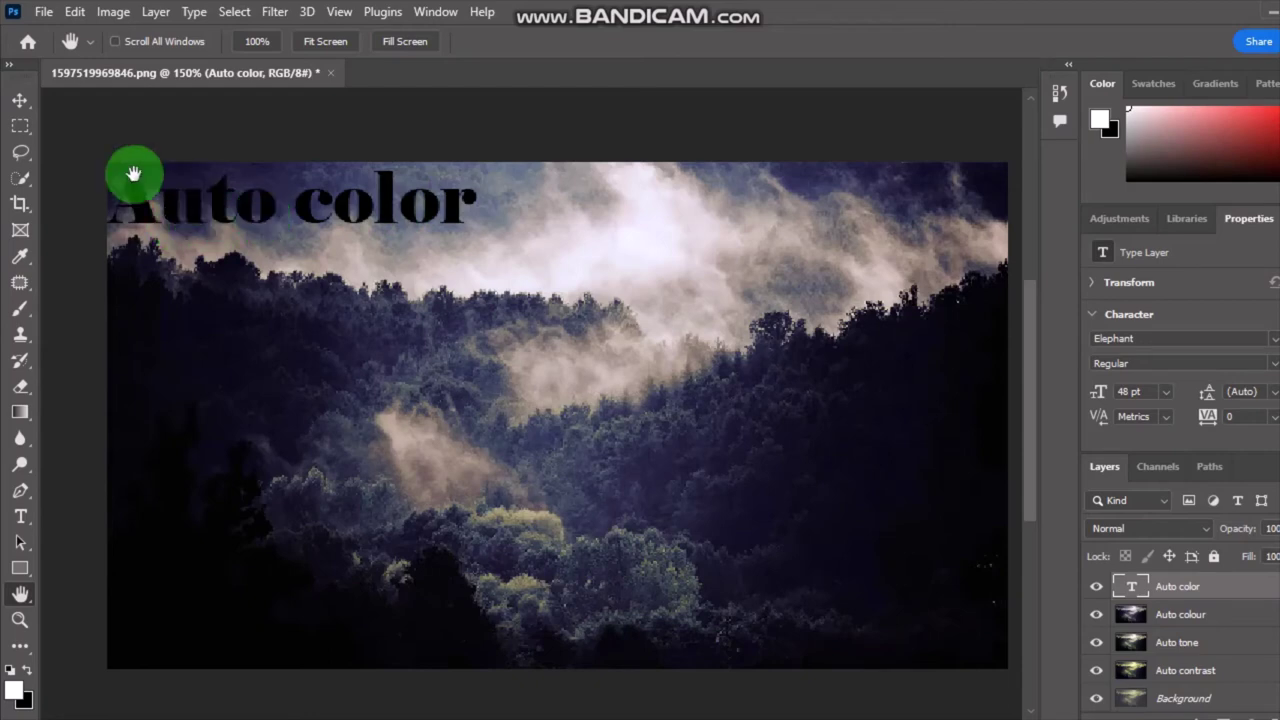
drag(222, 218, 20, 110)
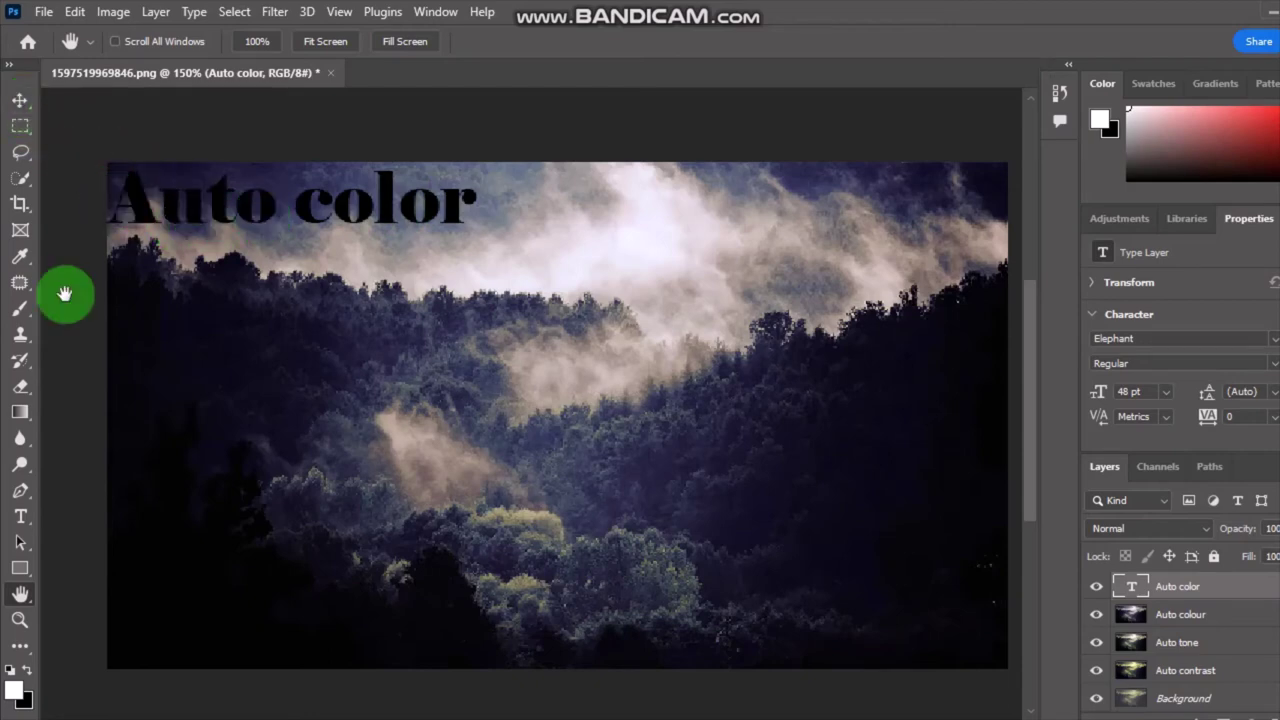
Confirm a transform on the title and highlight the Auto color text with the Horizontal Type tool.
click(28, 524)
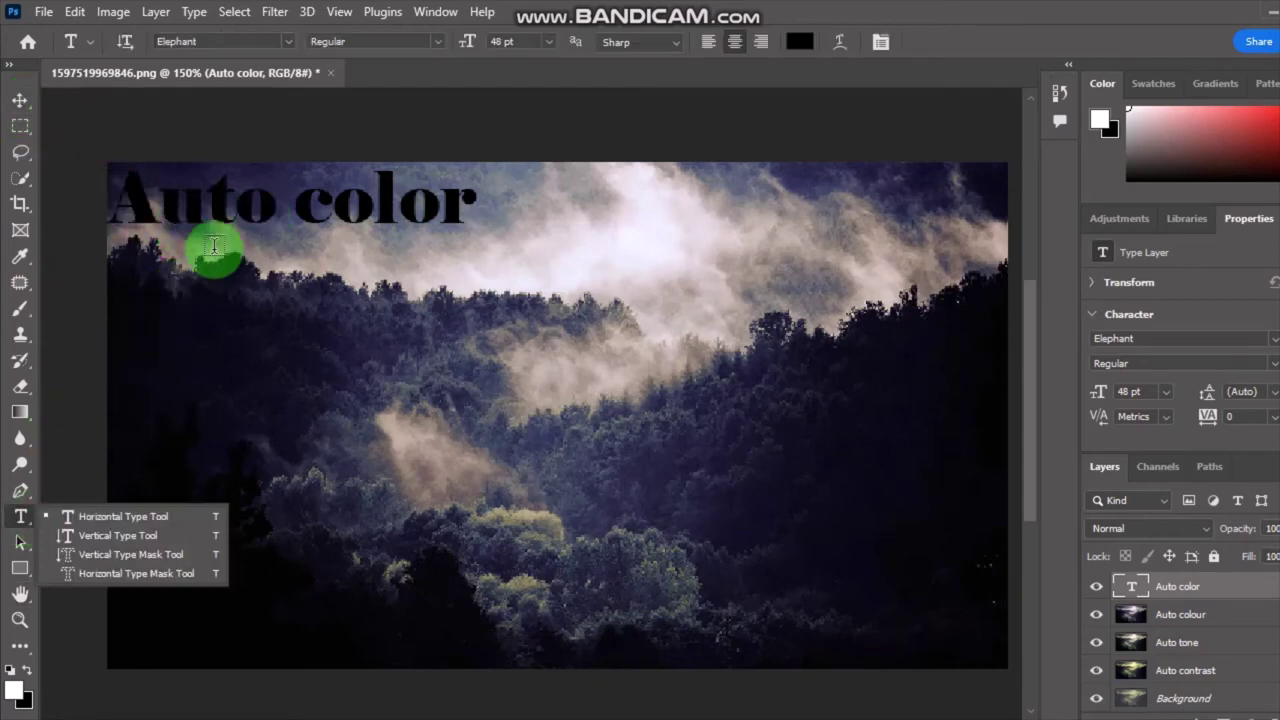
click(24, 522)
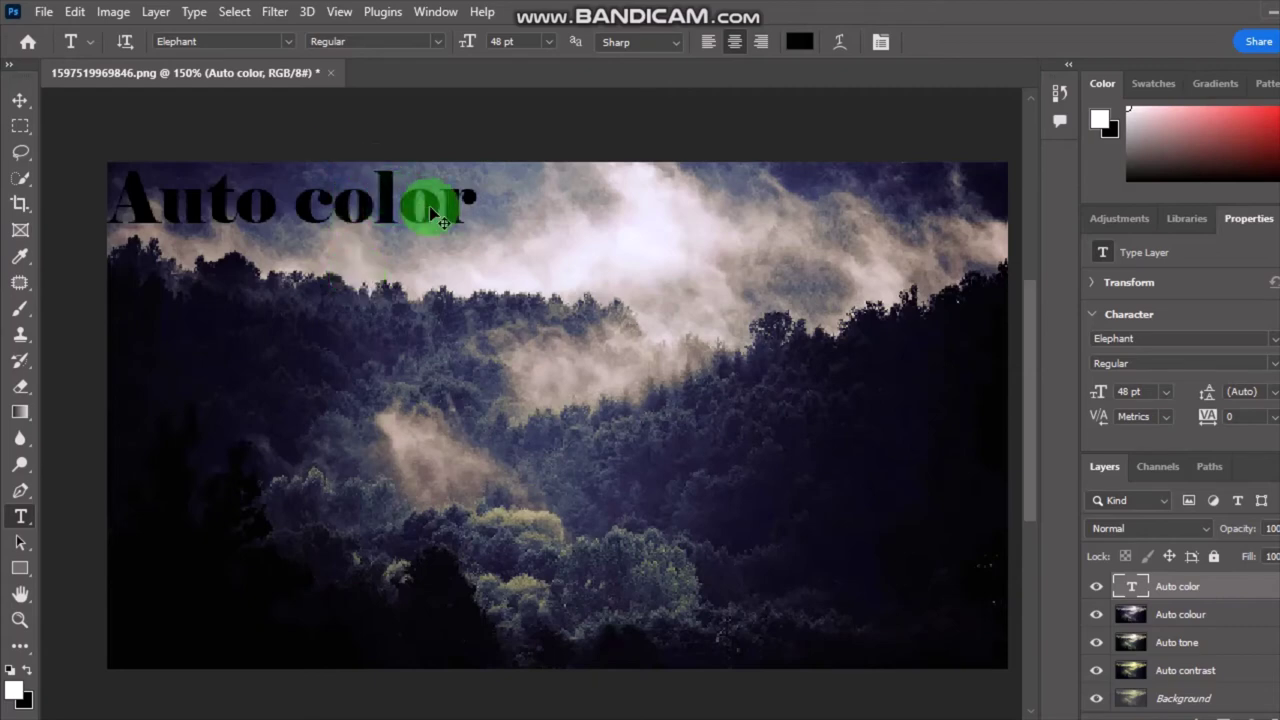
key(ctrl+t)
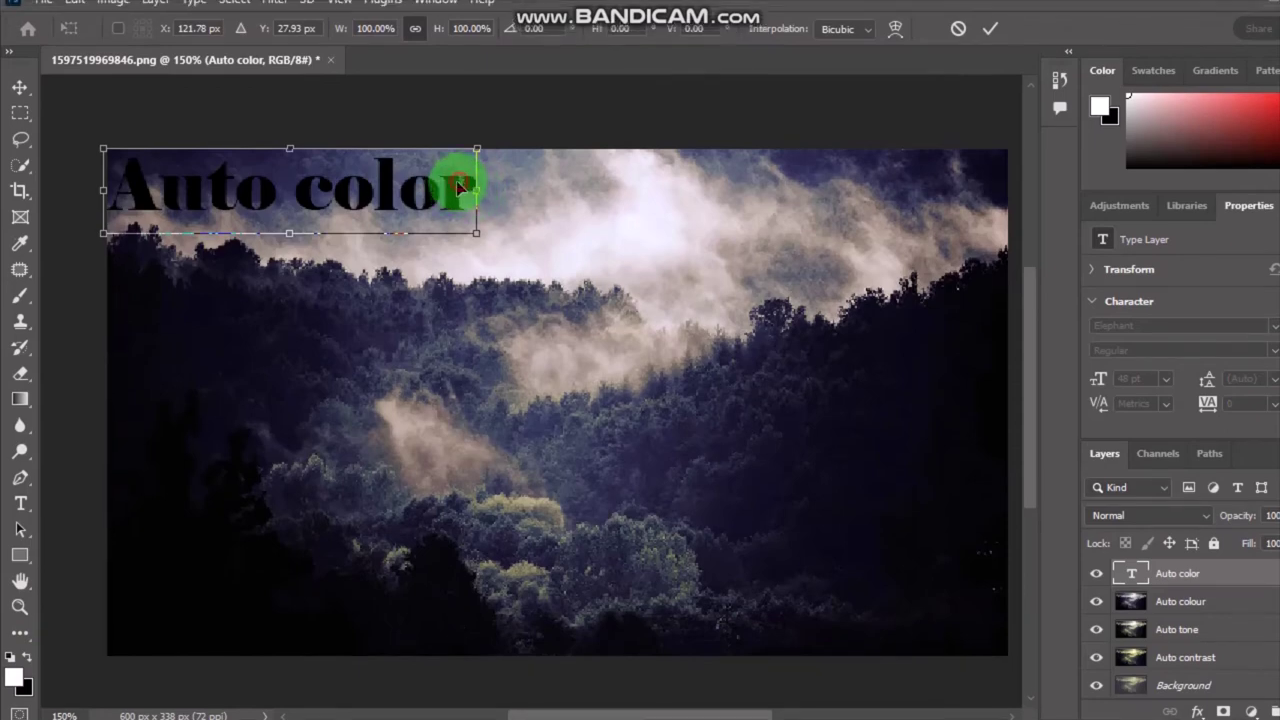
double_click(460, 183)
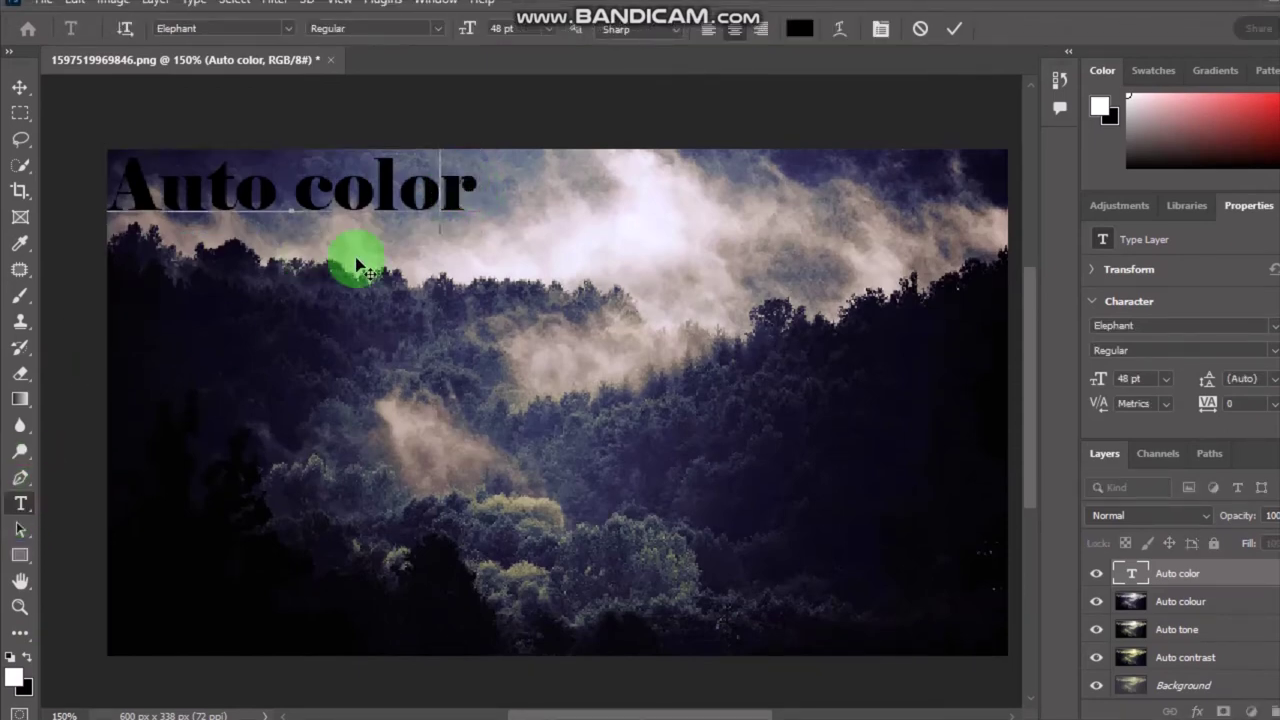
drag(476, 193, 112, 195)
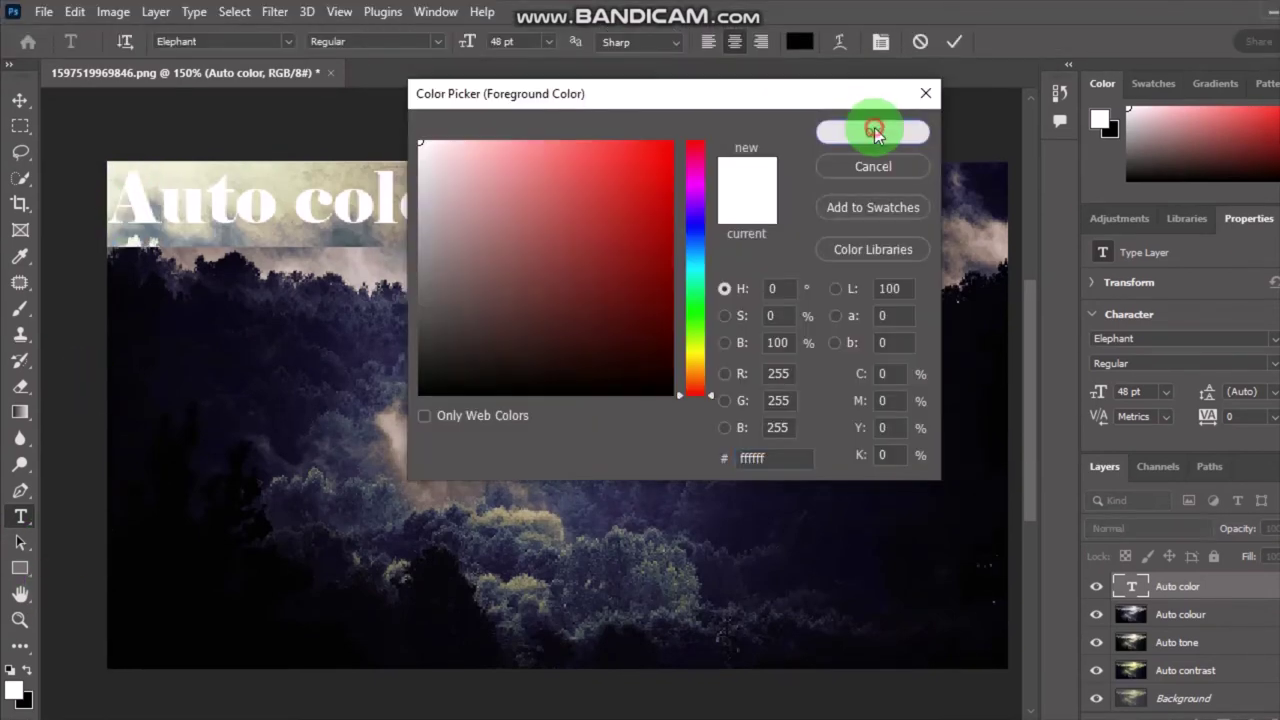
click(872, 128)
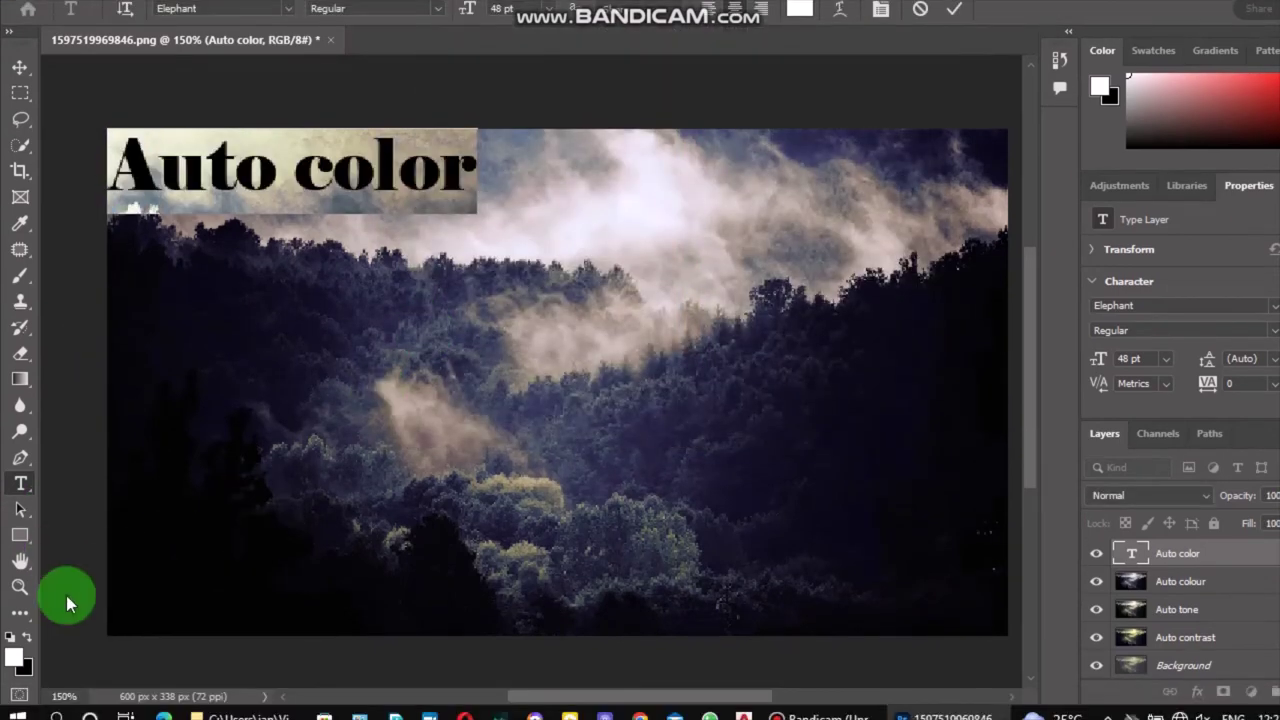
Change the title's text colour to white (ffffff), commit it, and zoom out.
click(25, 653)
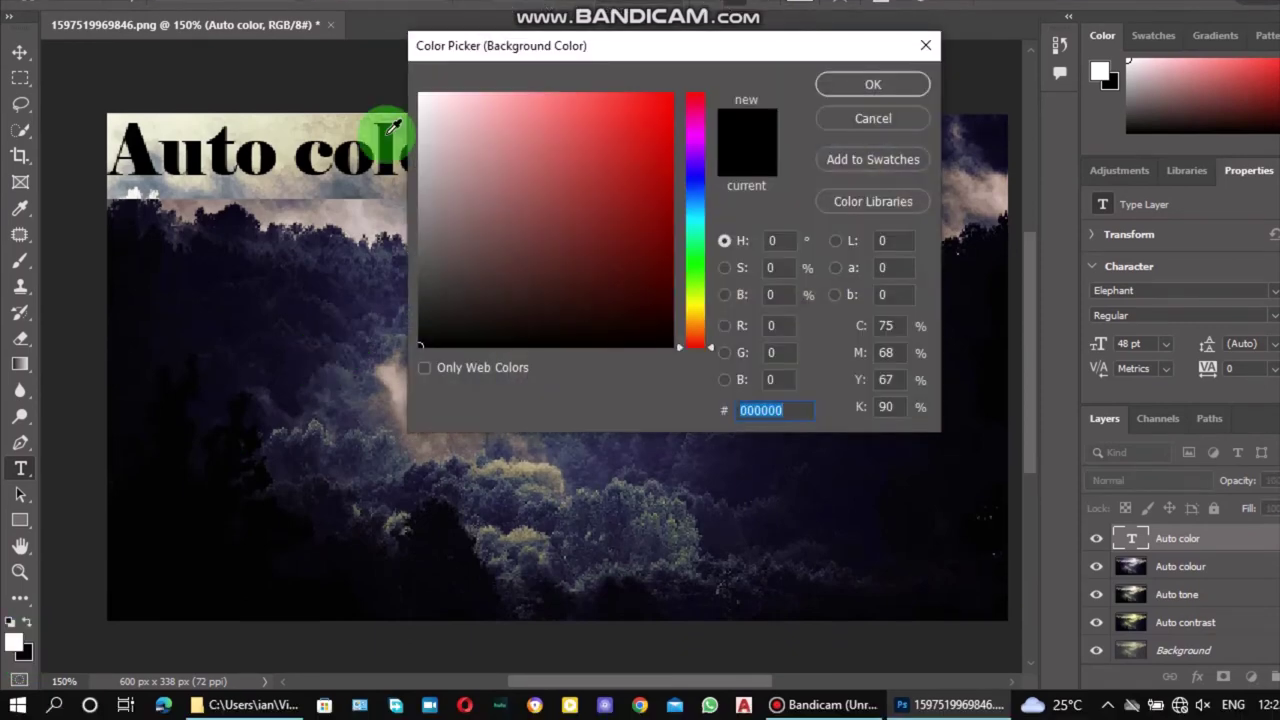
text(ffffff)
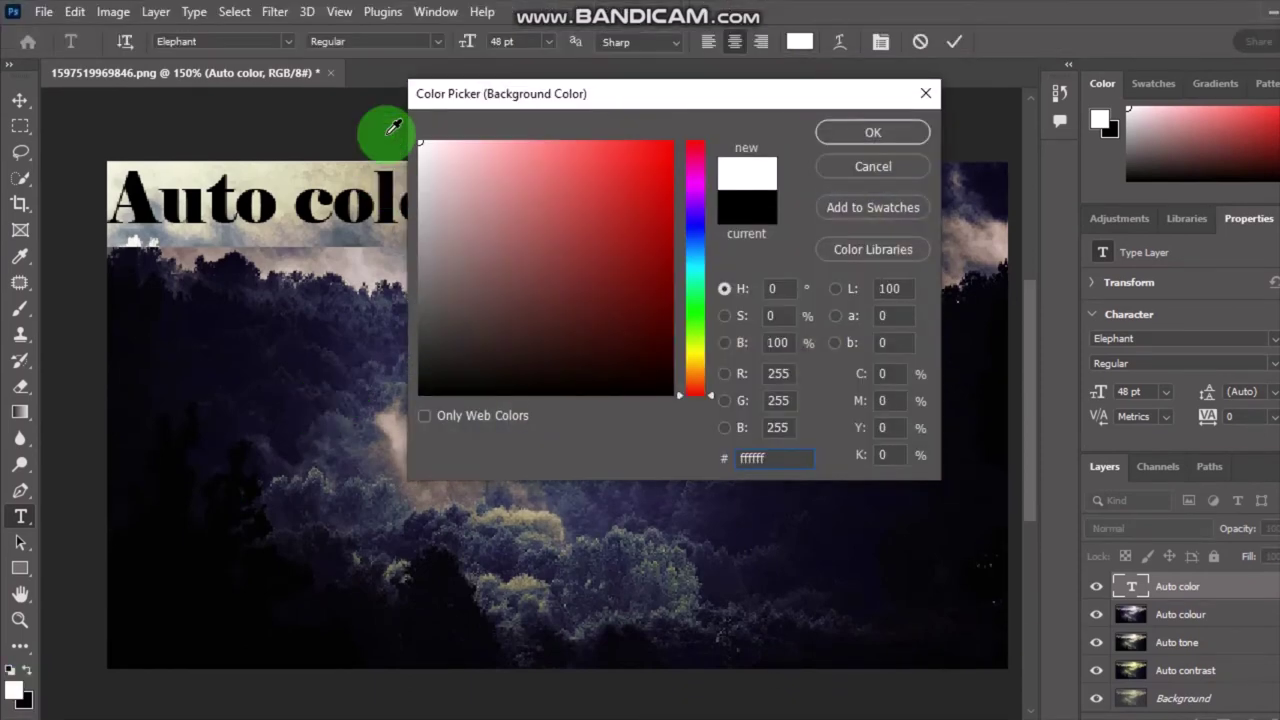
click(875, 132)
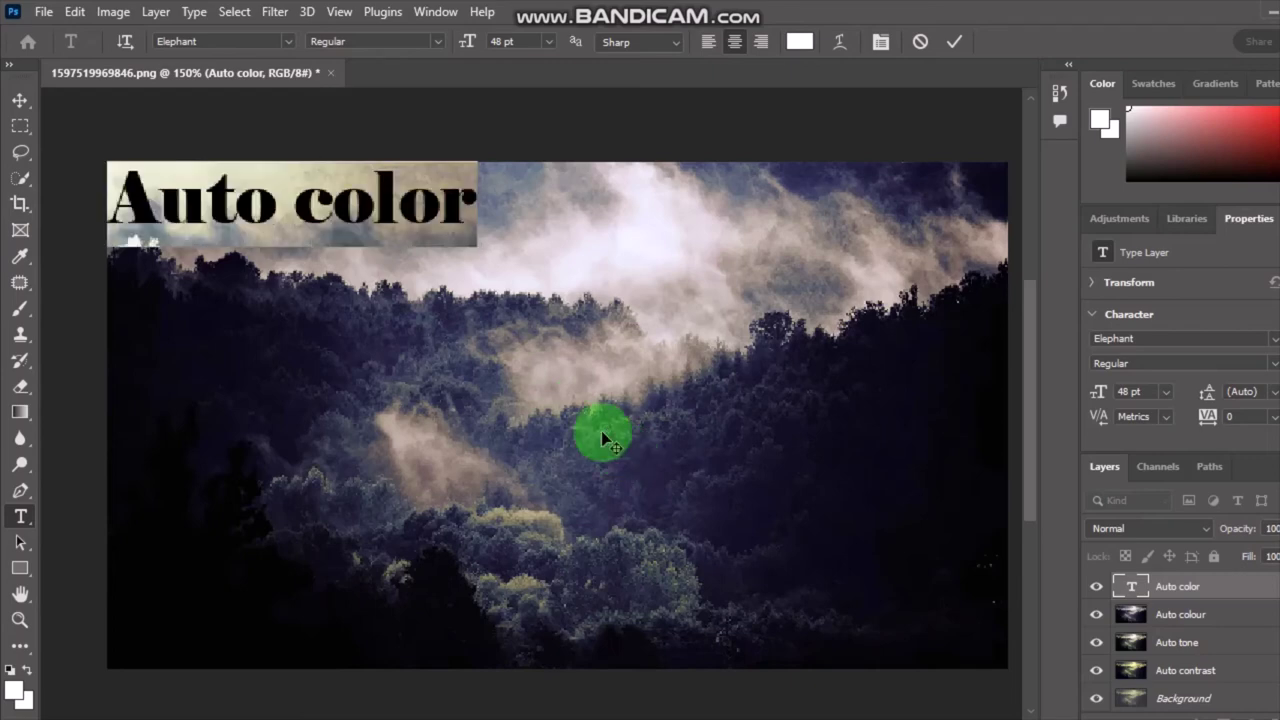
click(450, 362)
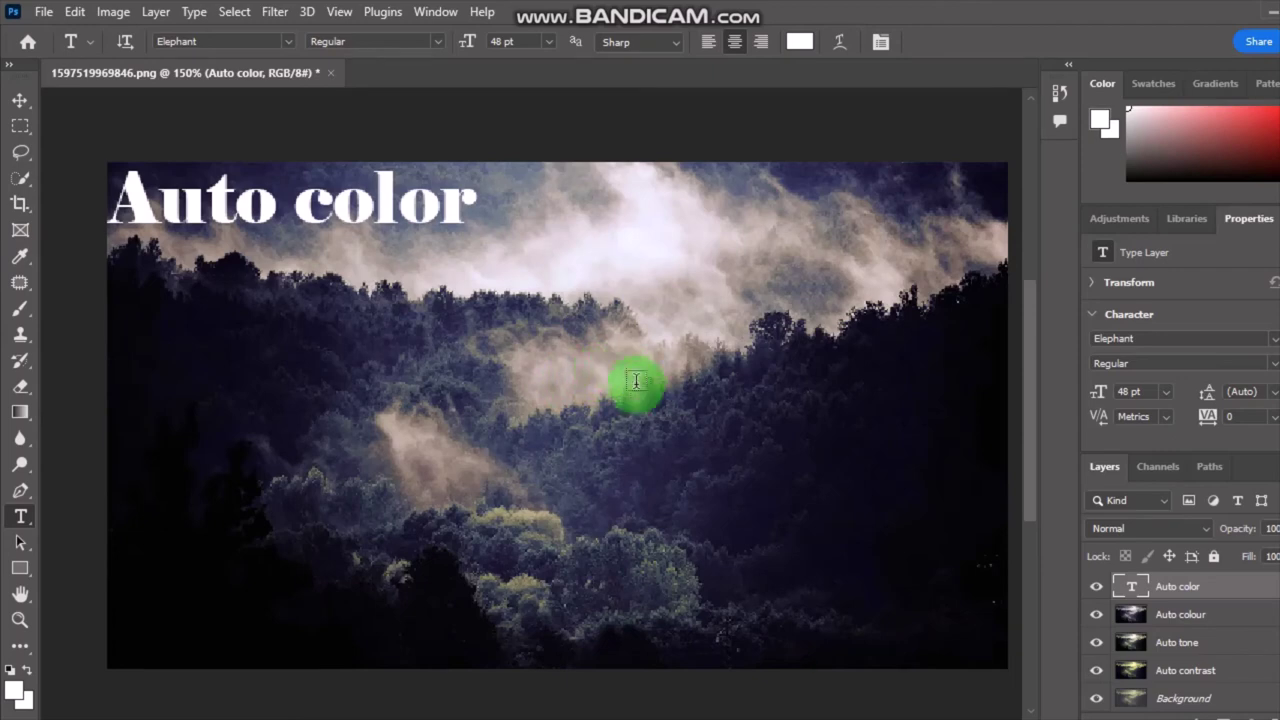
key(ctrl+minus)
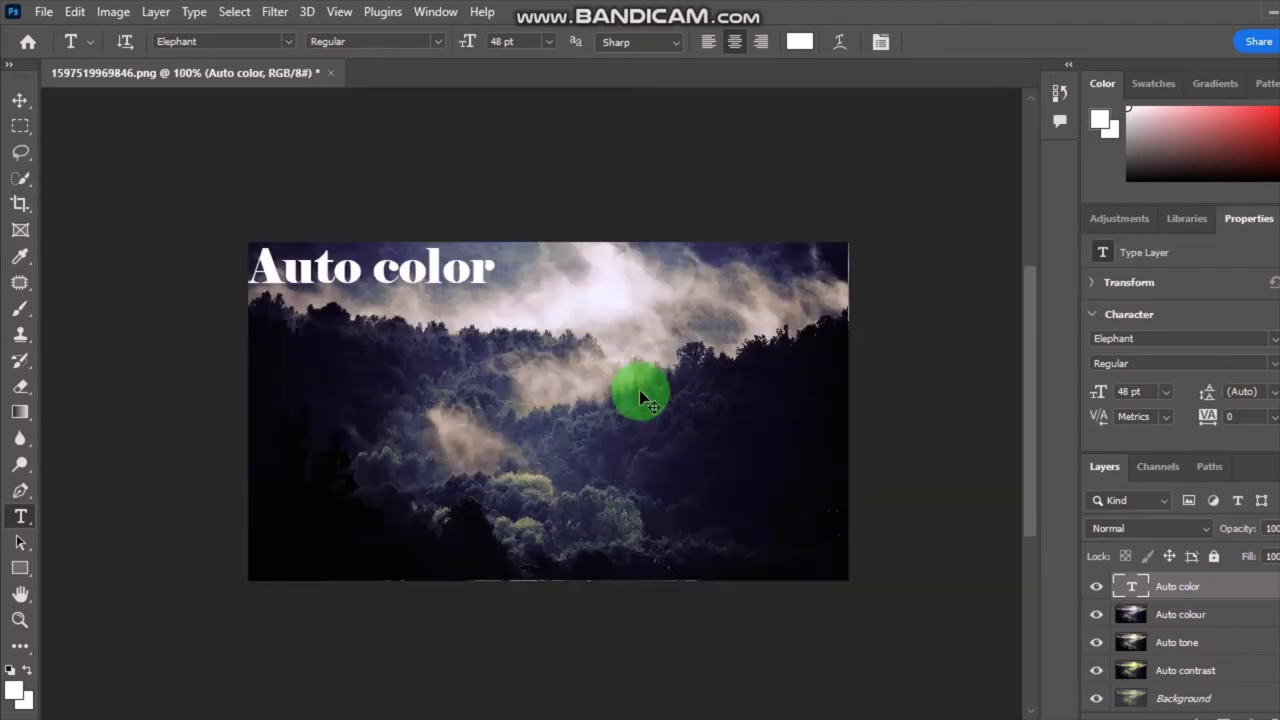
key(ctrl+plus)
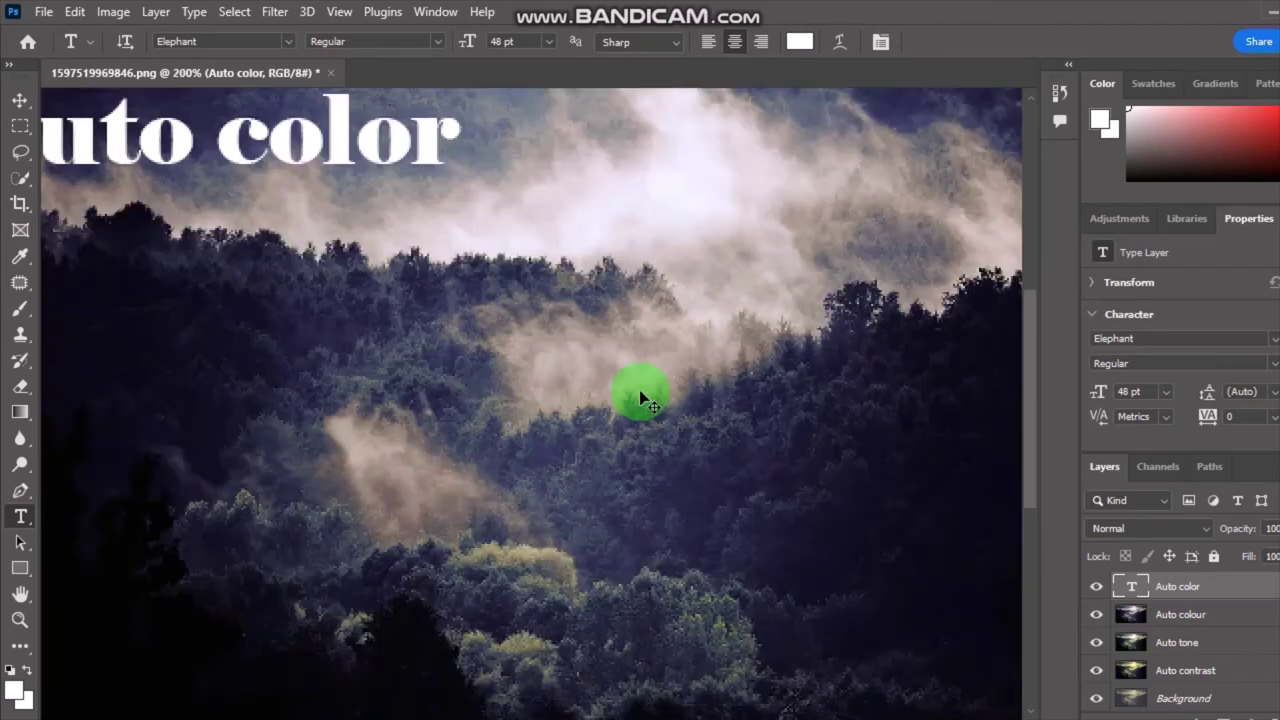
key(ctrl+minus)
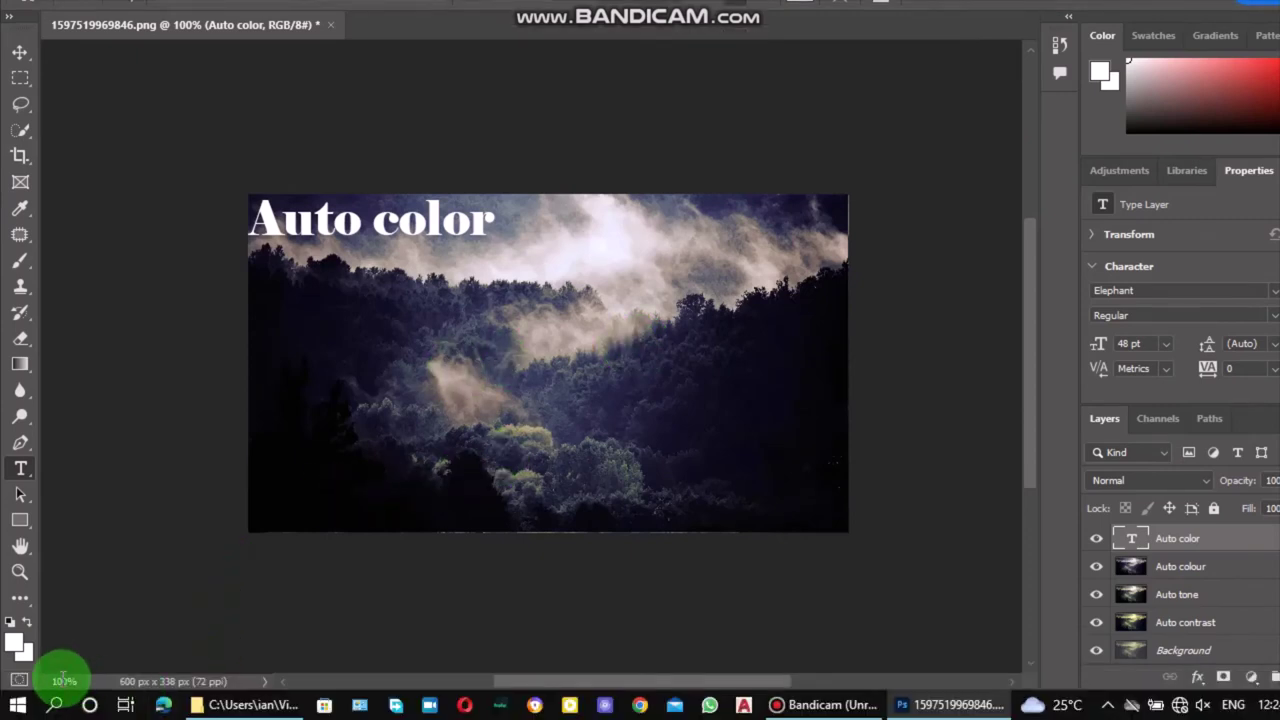
key(ctrl+plus)
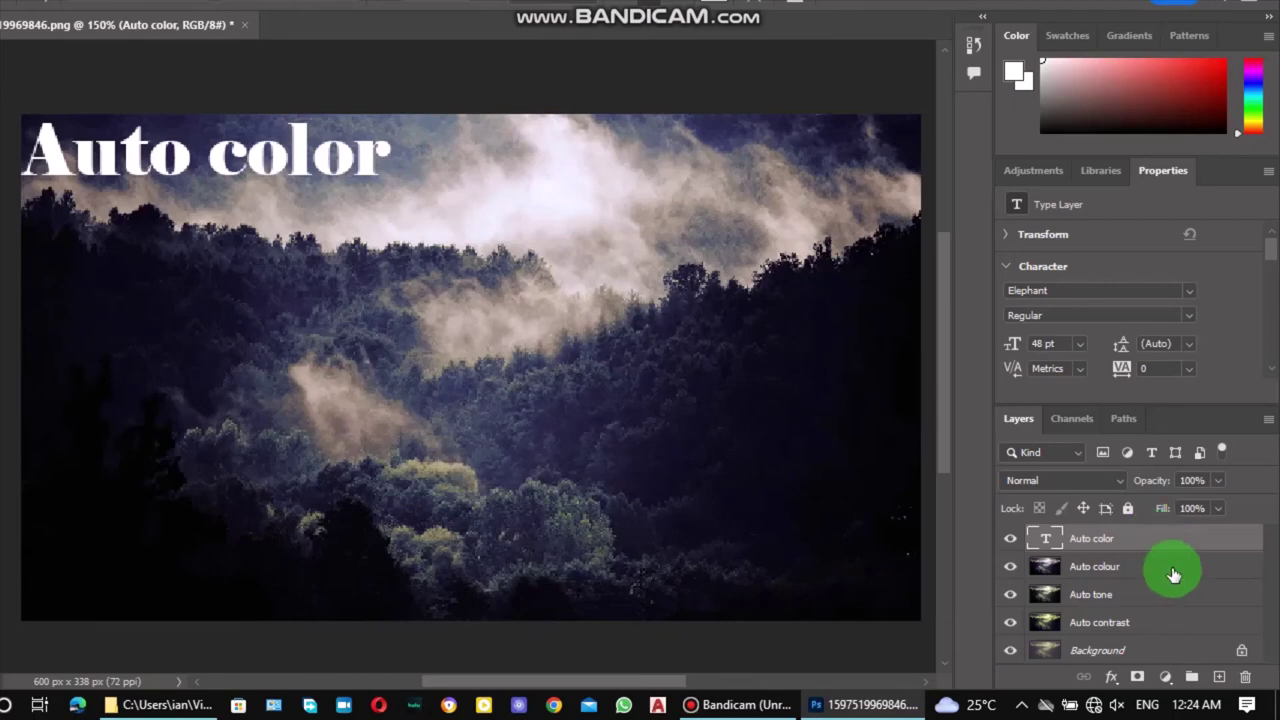
Group the title with Auto colour as Group 1, move Auto tone up, and hide the group.
ctrl+click(1173, 574)
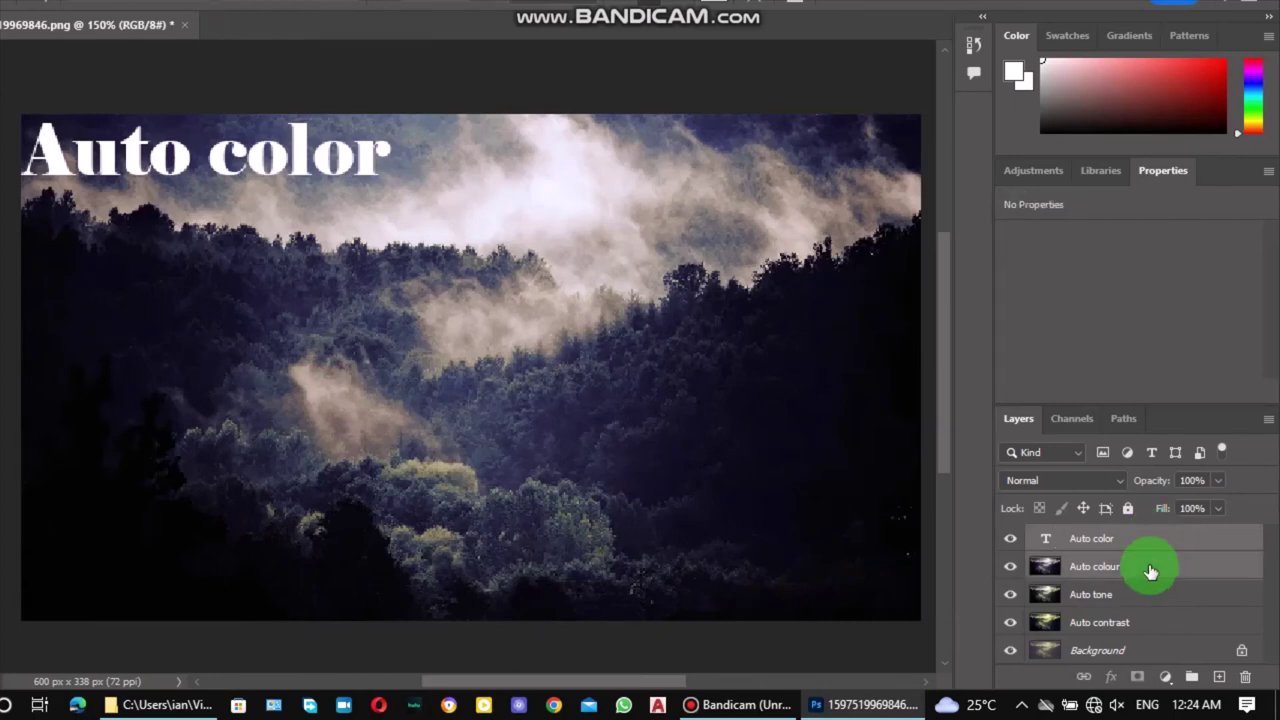
key(ctrl+g)
click(1032, 532)
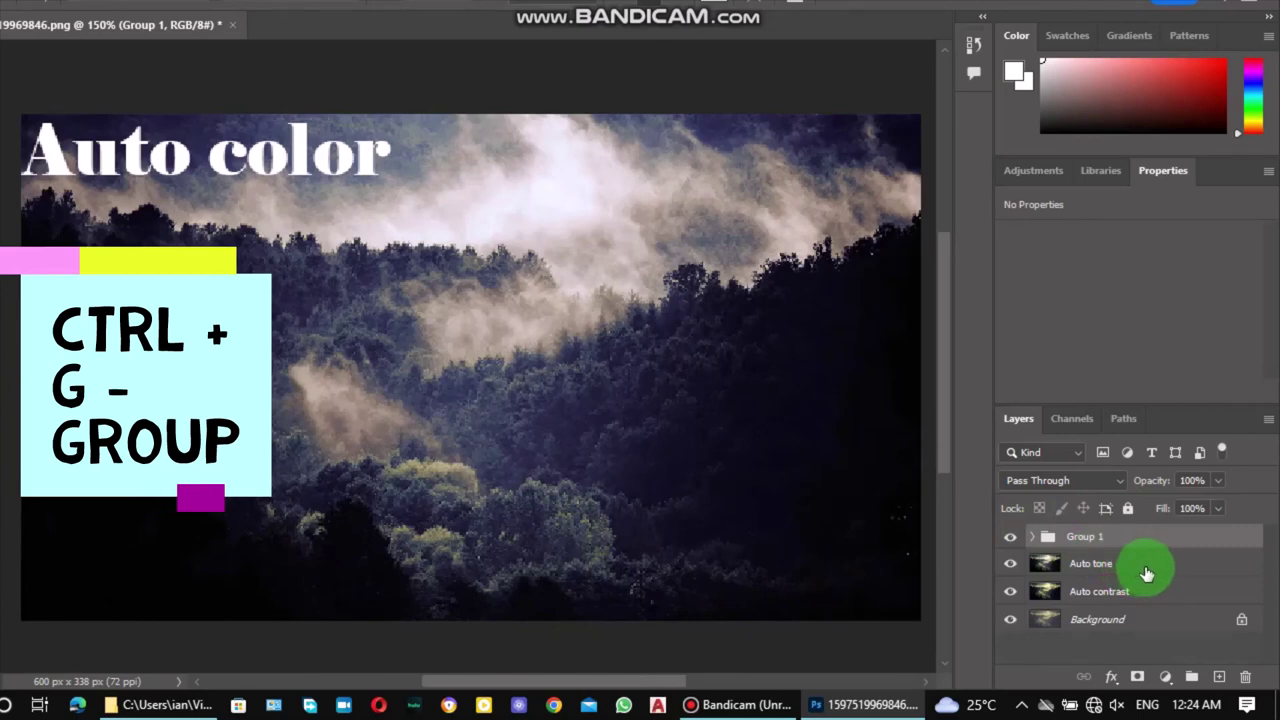
drag(1147, 573, 1016, 556)
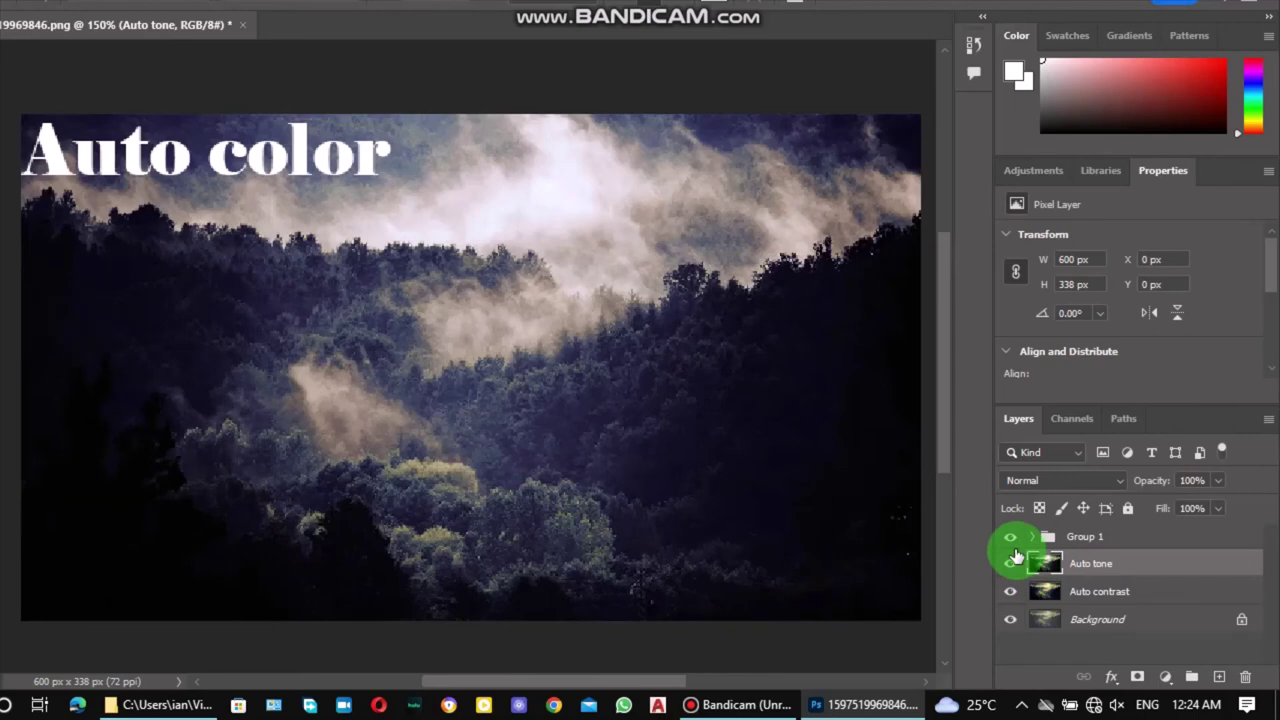
click(1010, 538)
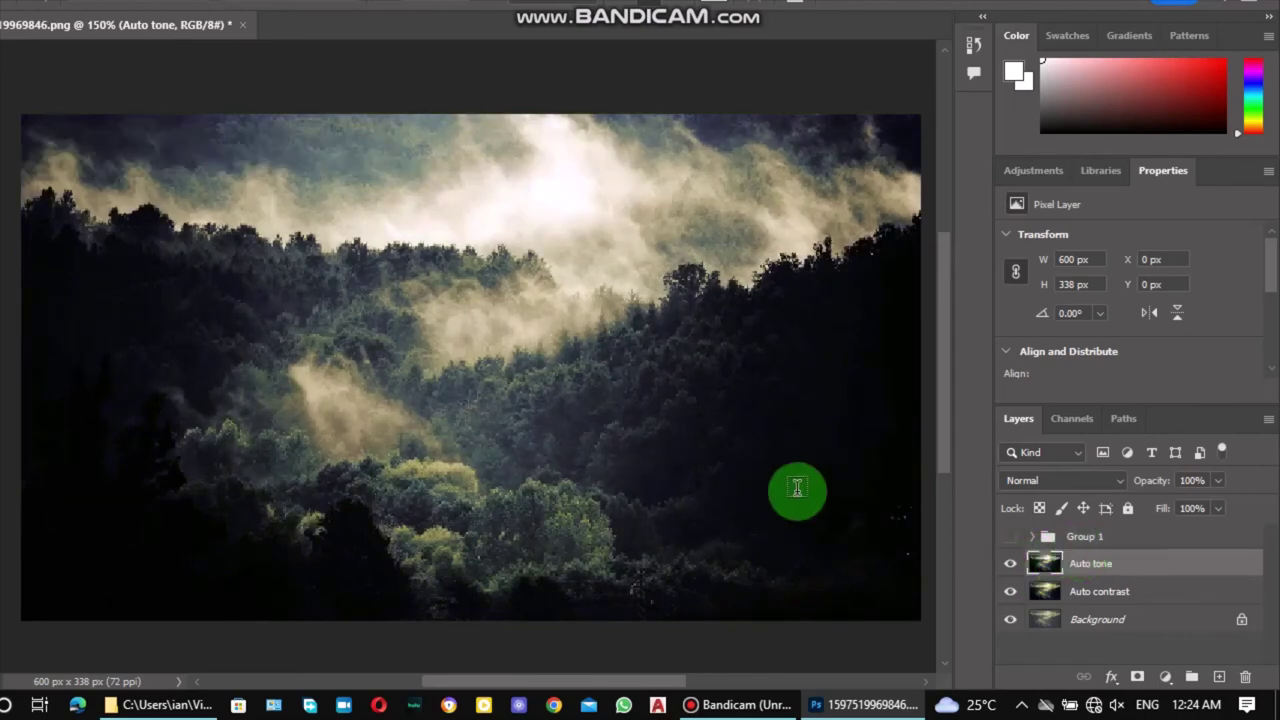
Type a white 'Auto tone' title and position it at the photo's top-left.
click(179, 179)
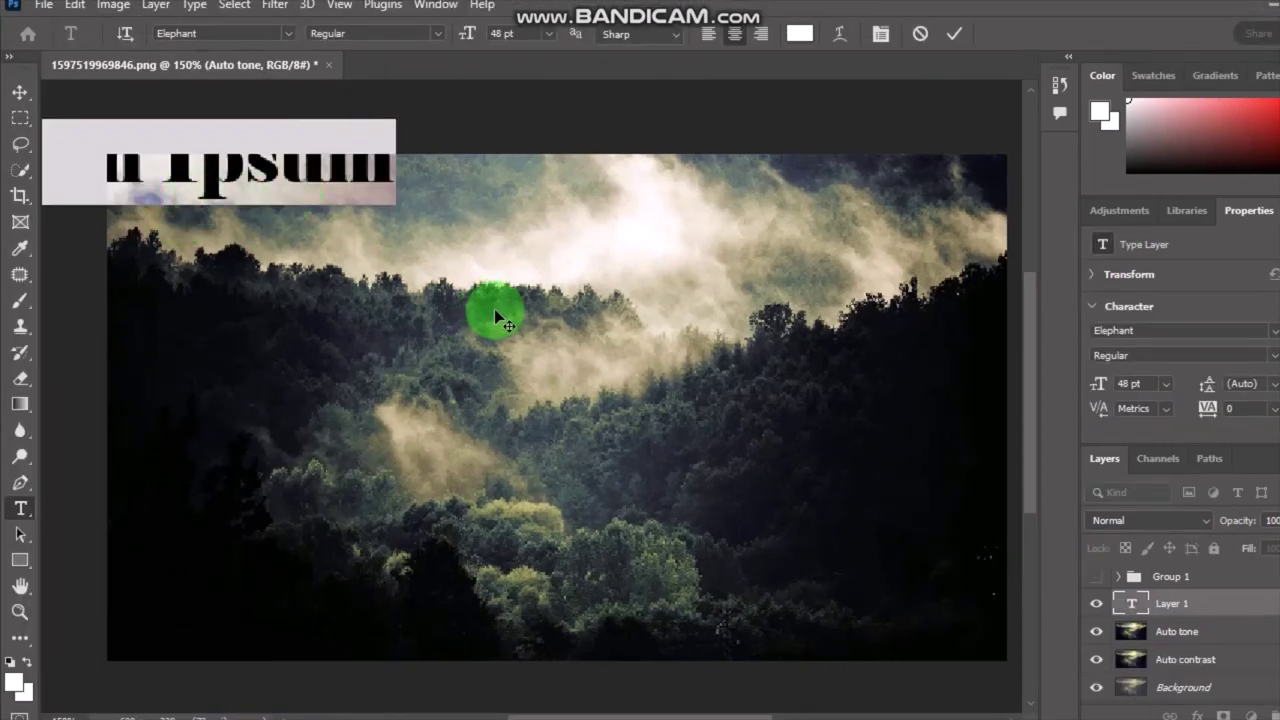
drag(500, 318, 708, 358)
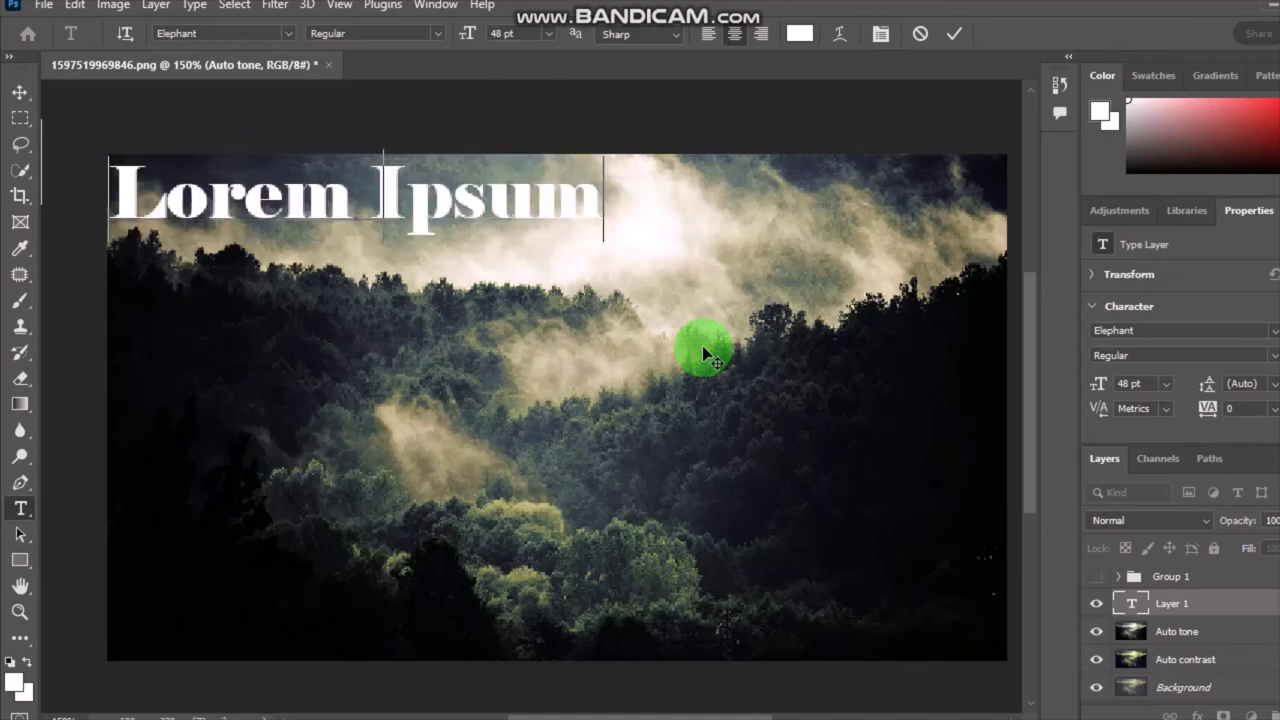
text(Aut)
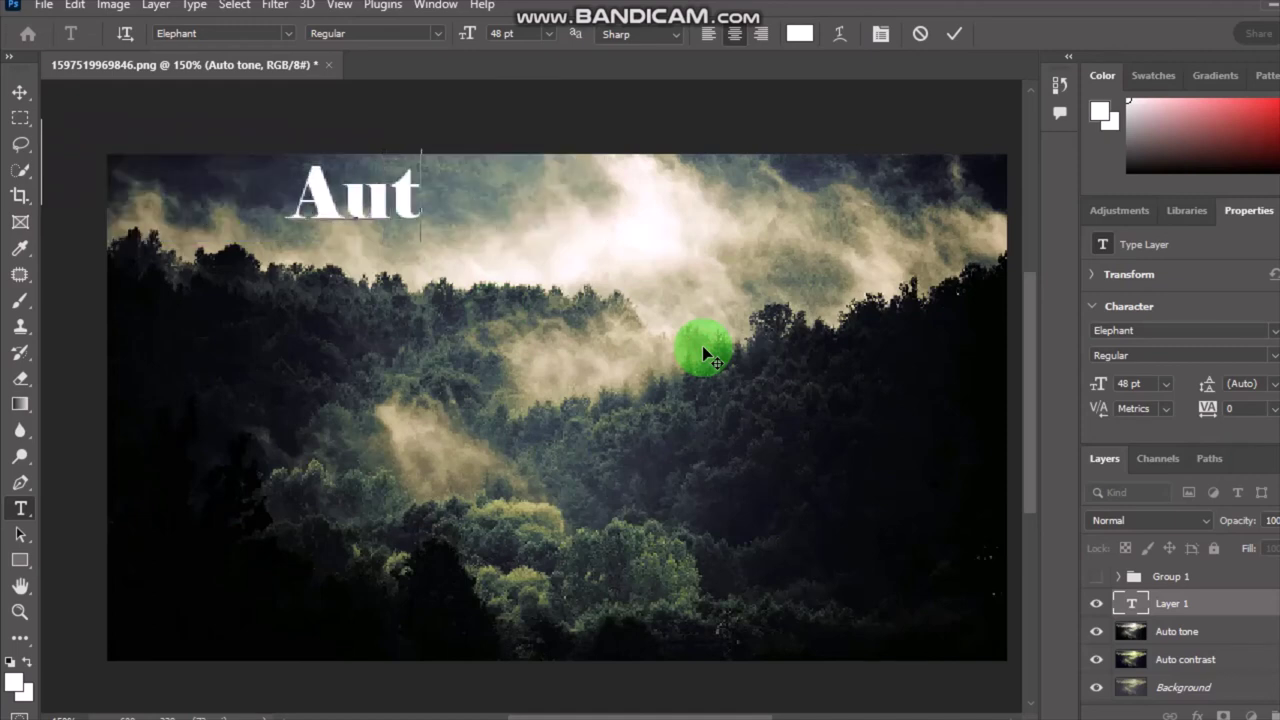
text(o tone)
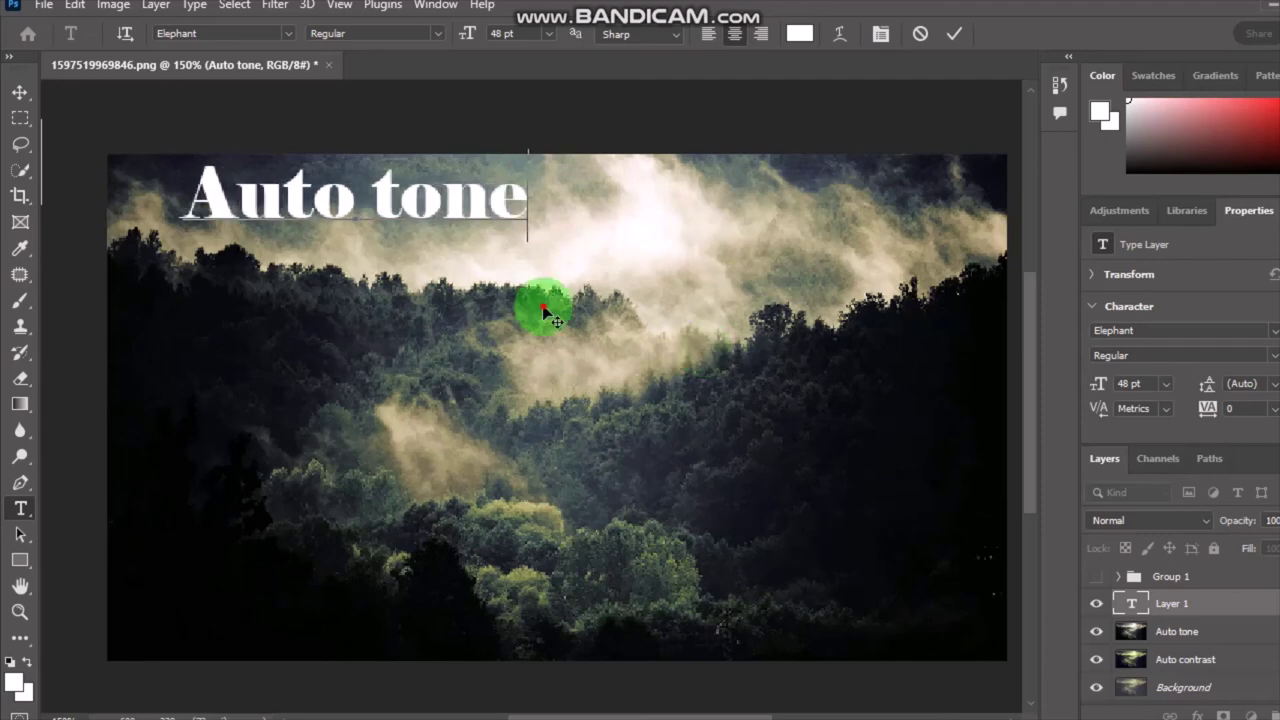
mouse_move(543, 311)
mouse_down()
mouse_move(557, 306)
mouse_move(563, 357)
mouse_move(558, 320)
mouse_up()
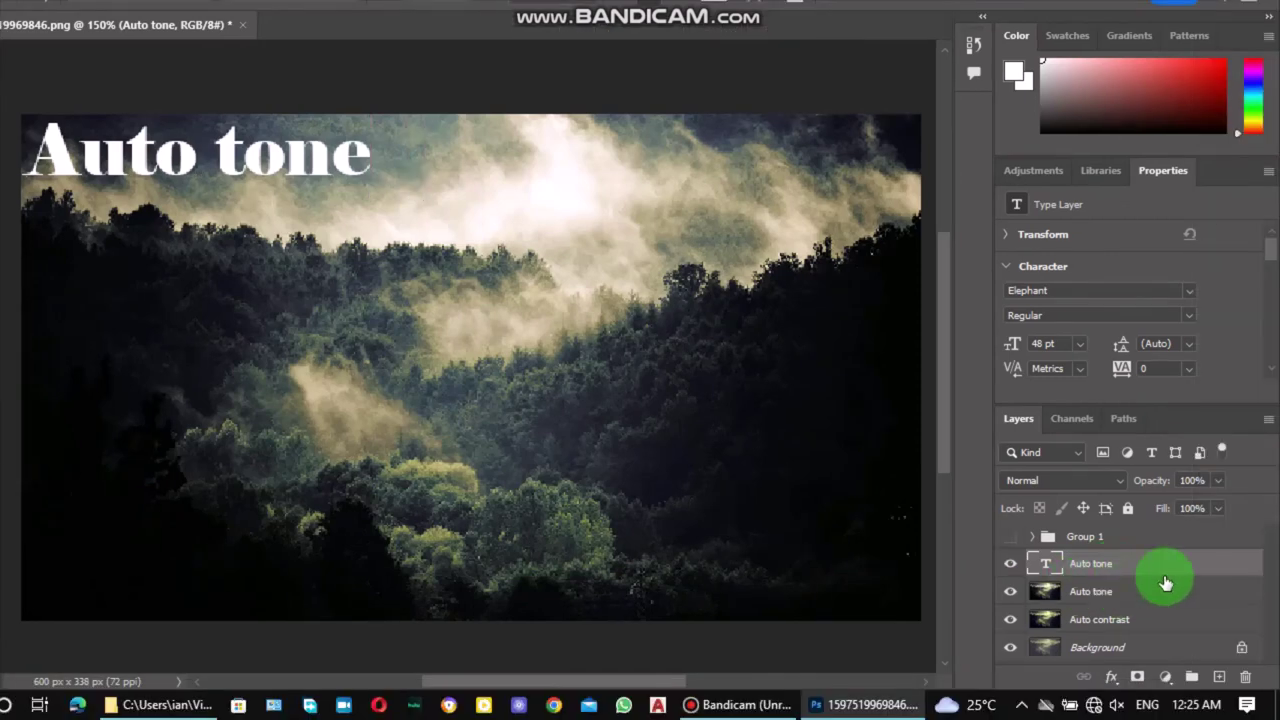
Group both Auto tone layers as Group 2 and hide the group.
shift+click(1163, 591)
key(ctrl+g)
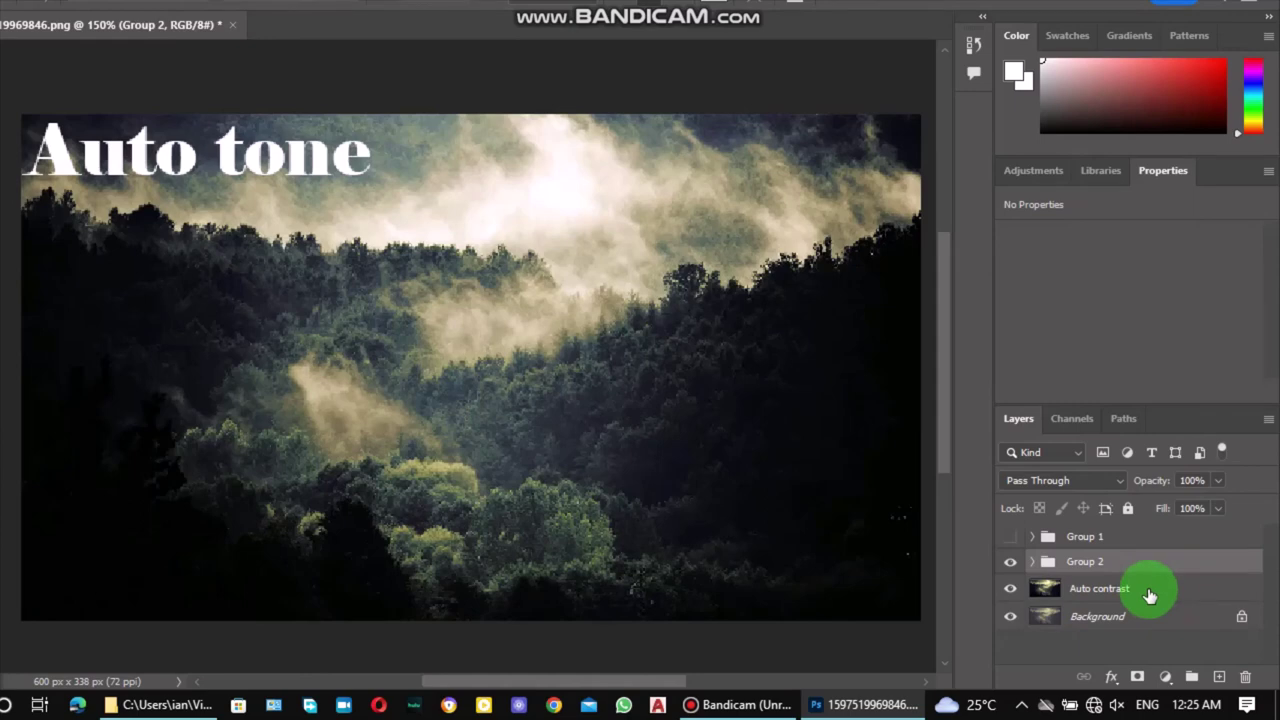
click(1010, 562)
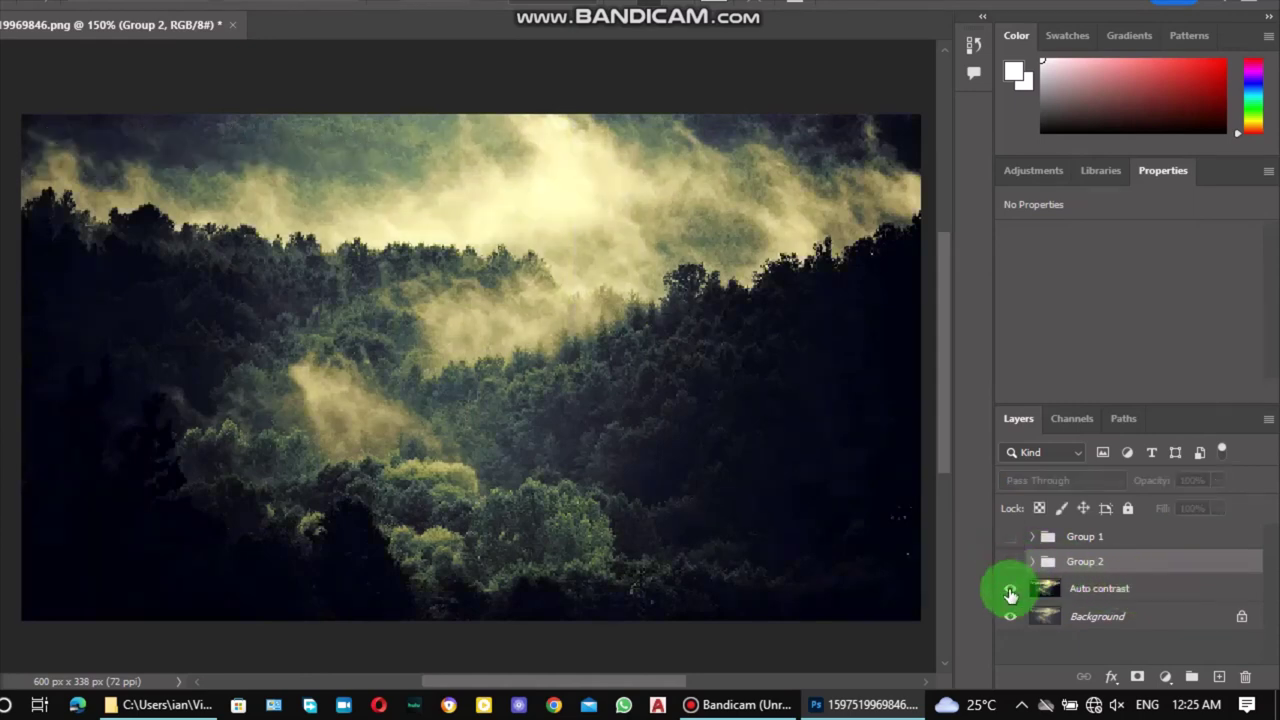
Toggle the Auto contrast layer off and back on, and select it.
click(1009, 592)
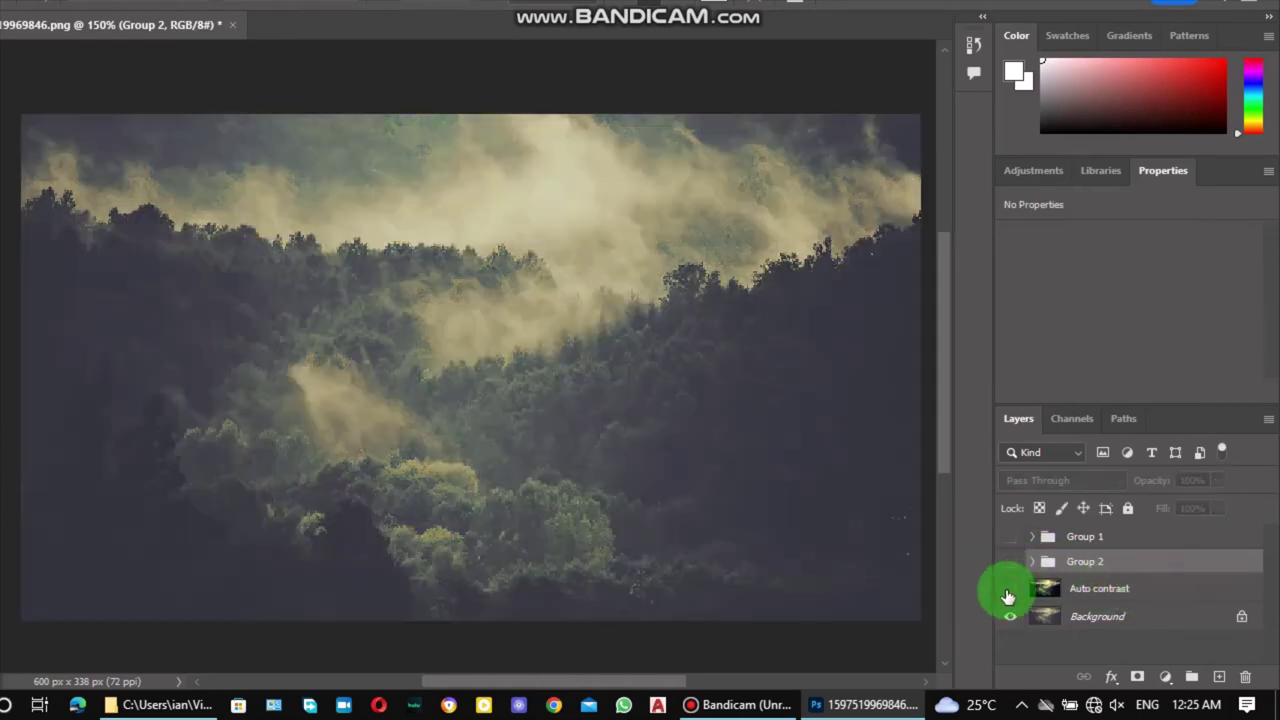
click(1009, 590)
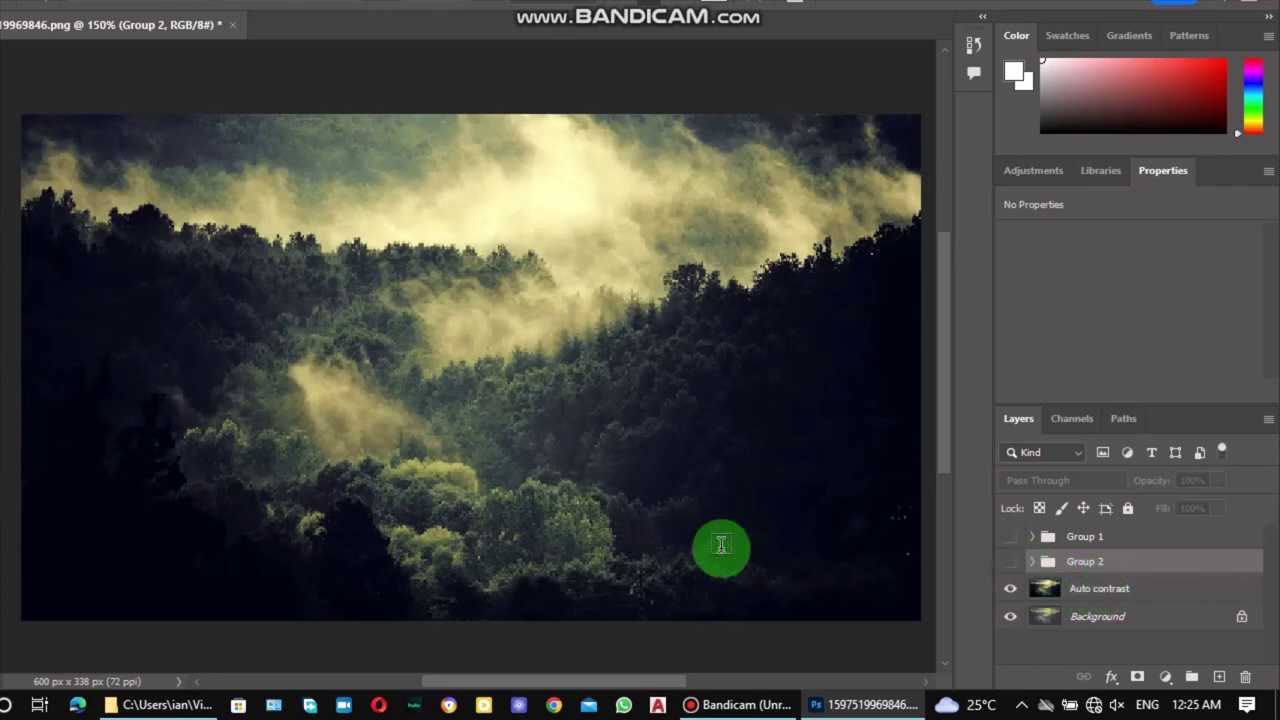
click(1125, 590)
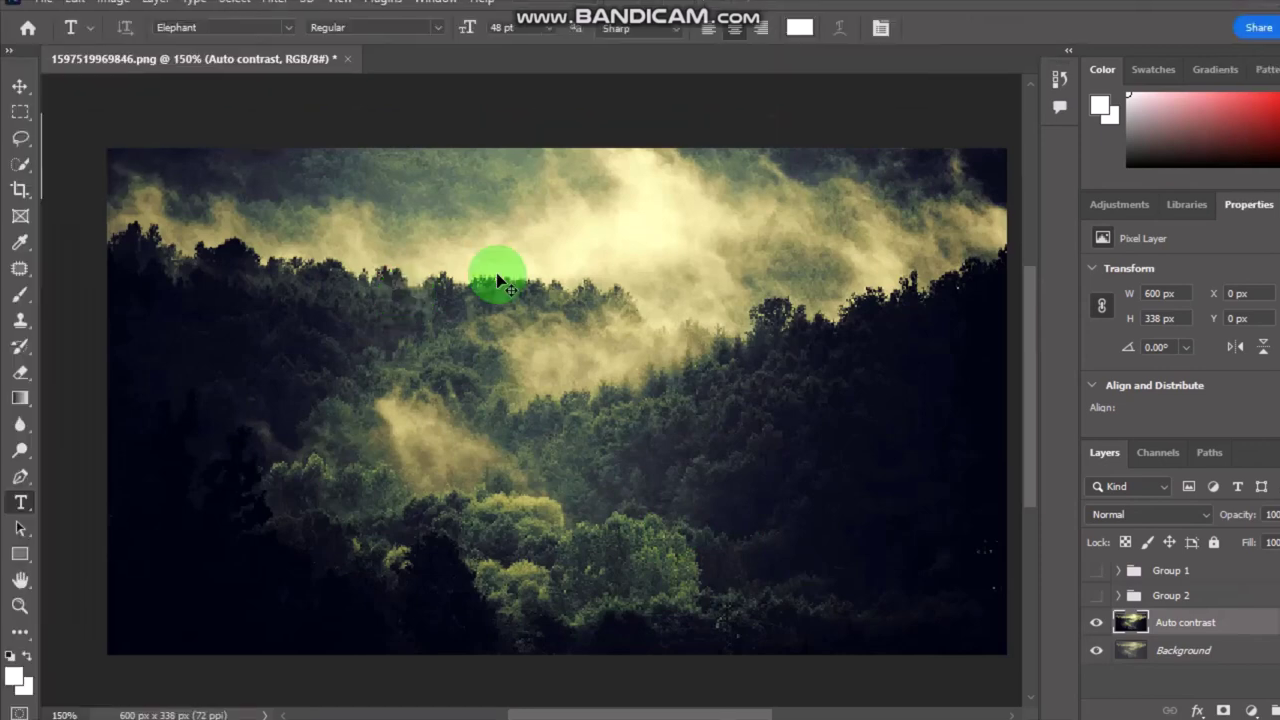
Place the title 'Auto contrast' at the photo's top-left, correcting the missing 'a' in 'contrst'.
click(411, 240)
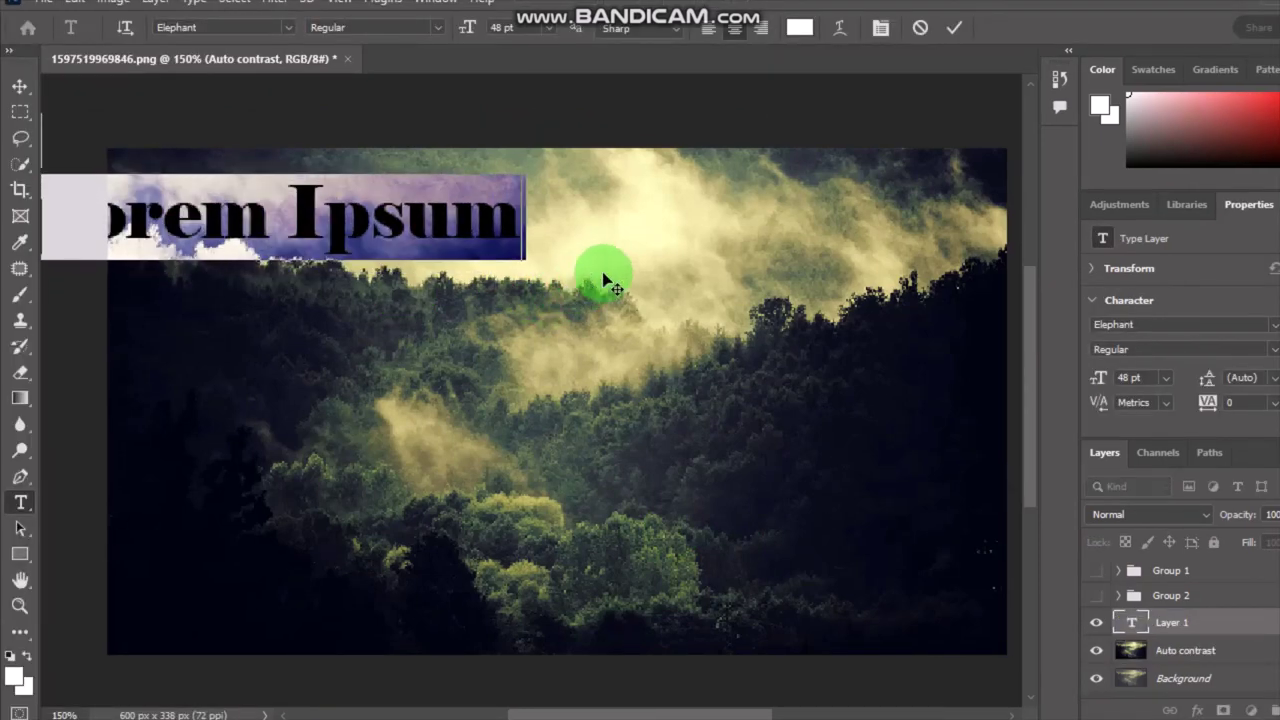
mouse_move(603, 280)
mouse_down()
mouse_move(686, 263)
mouse_move(668, 256)
mouse_up()
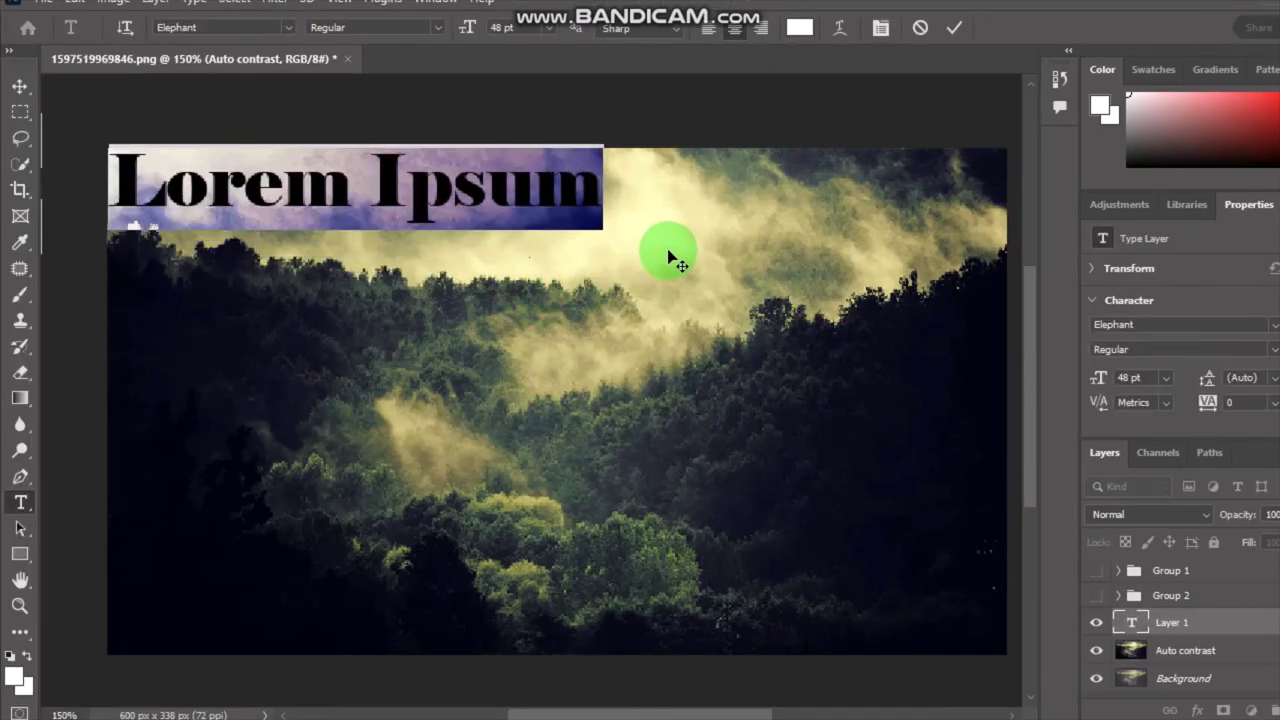
text(Aut)
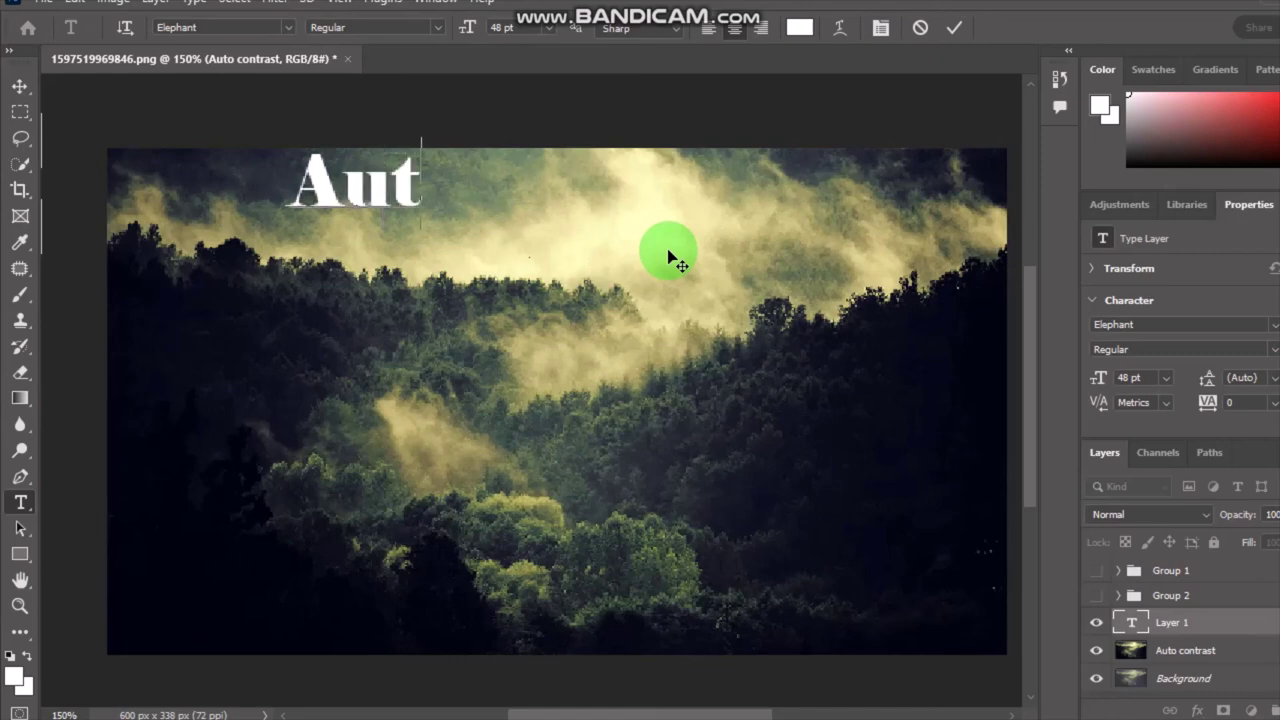
text(o con)
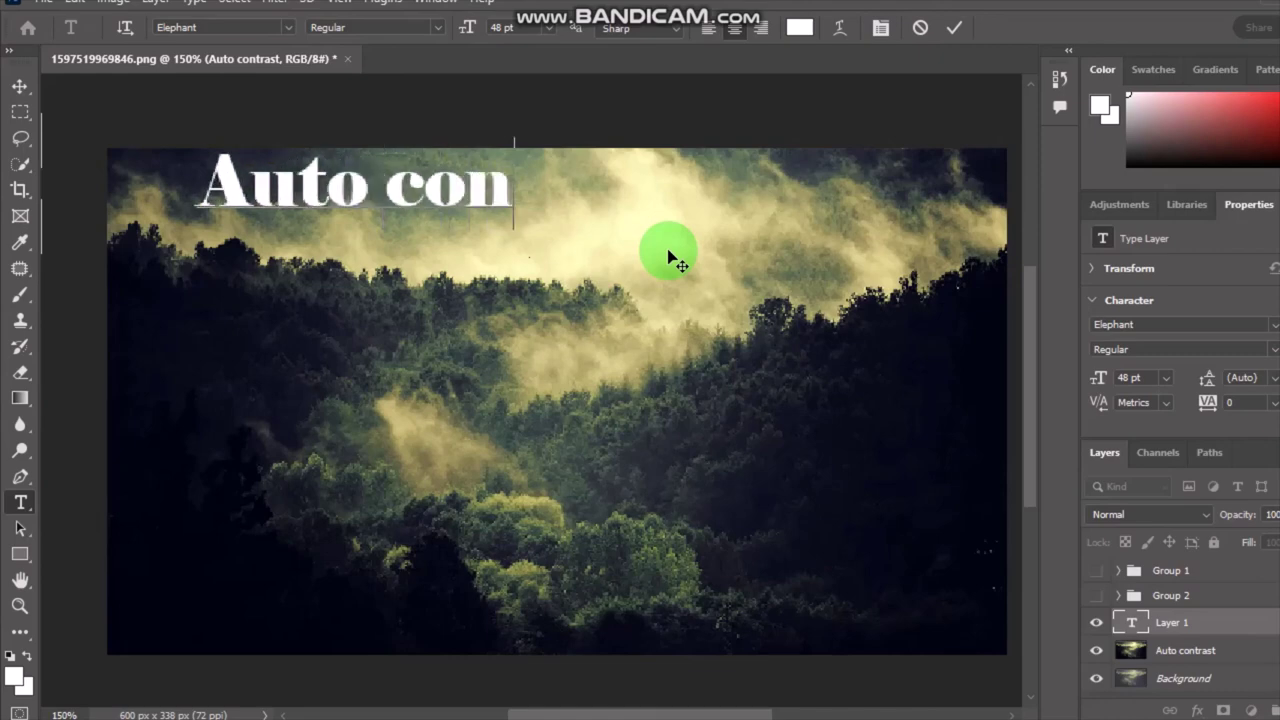
text(trst)
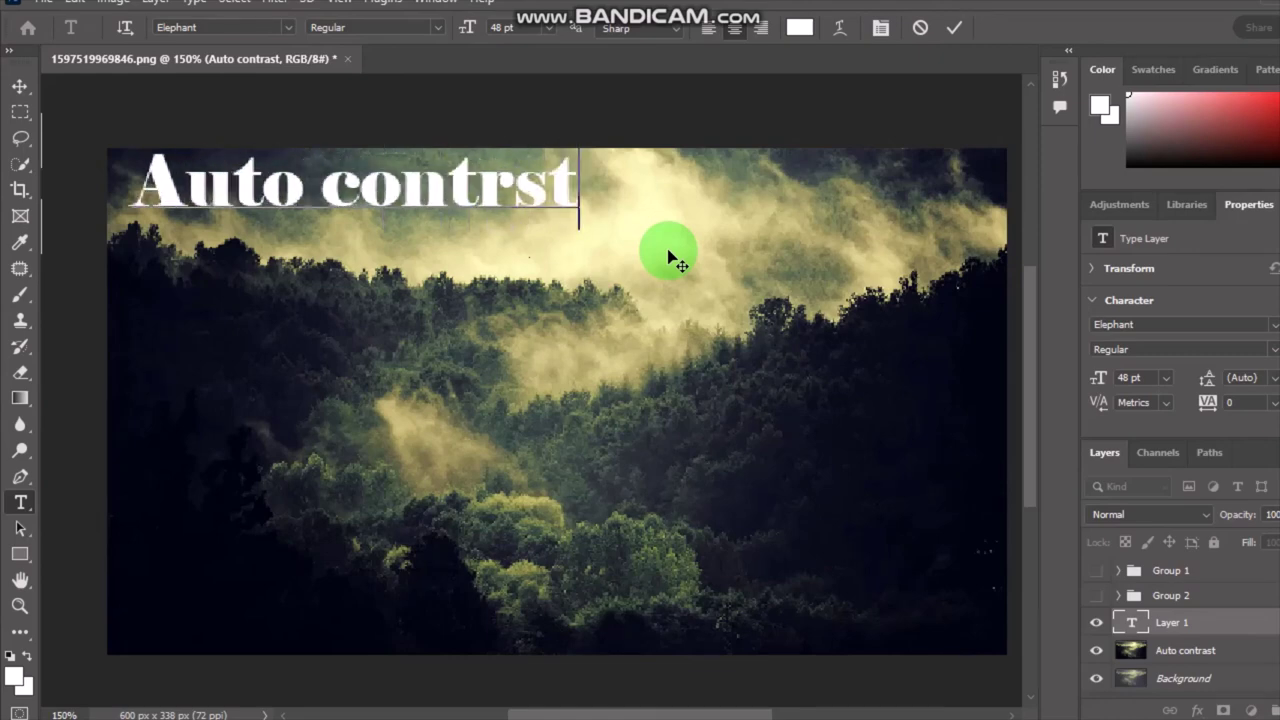
key(Left)
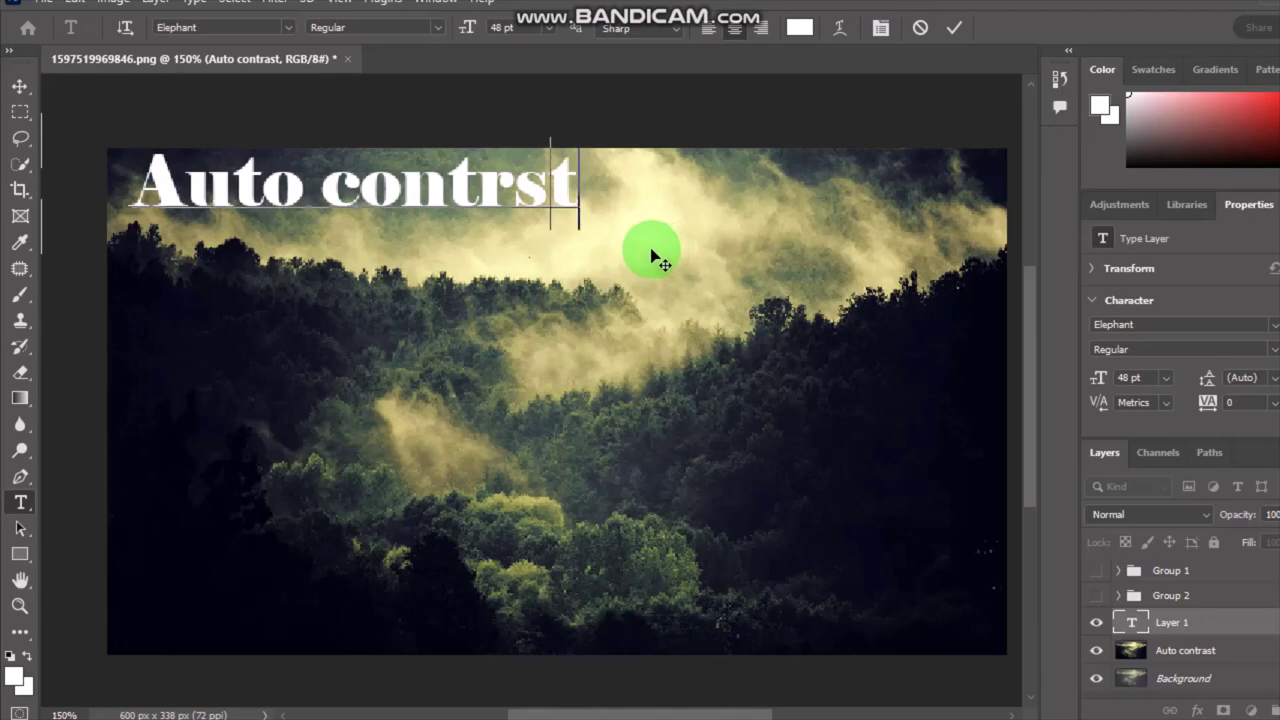
key(Left)
text(a)
key(End)
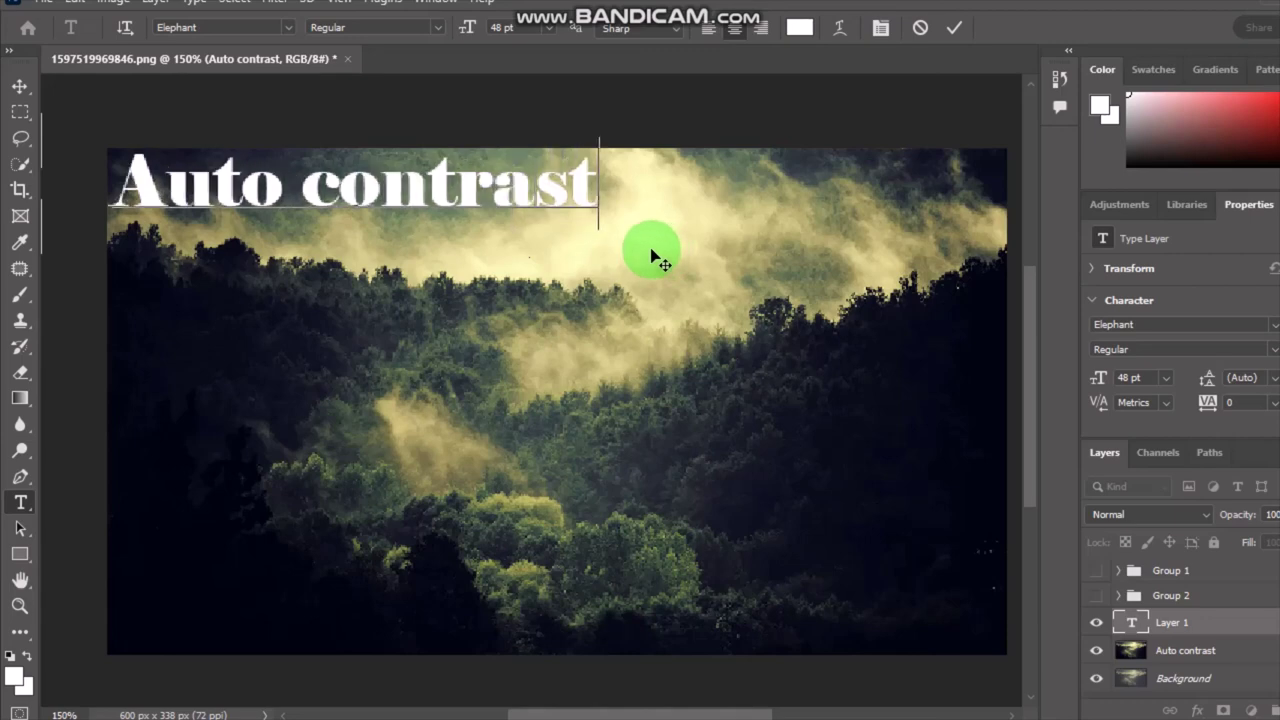
click(651, 257)
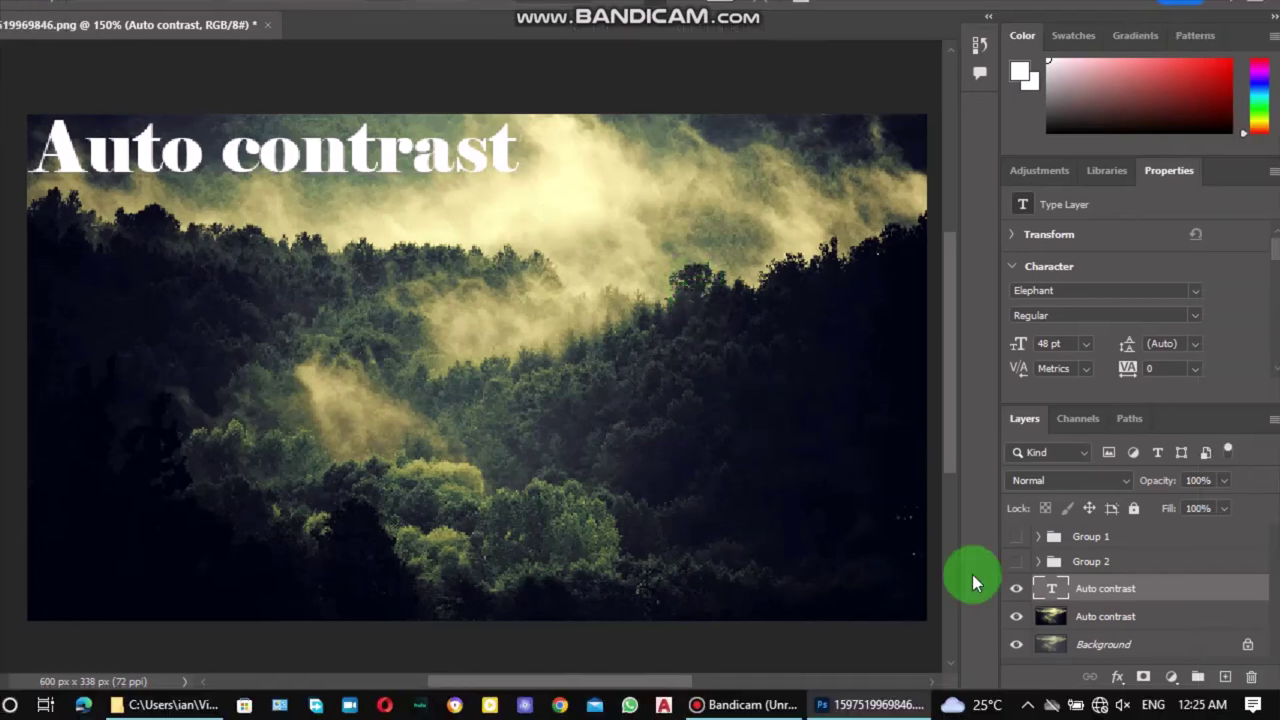
Group the Auto contrast title and image as Group 3, then toggle its visibility to compare.
shift+click(1113, 618)
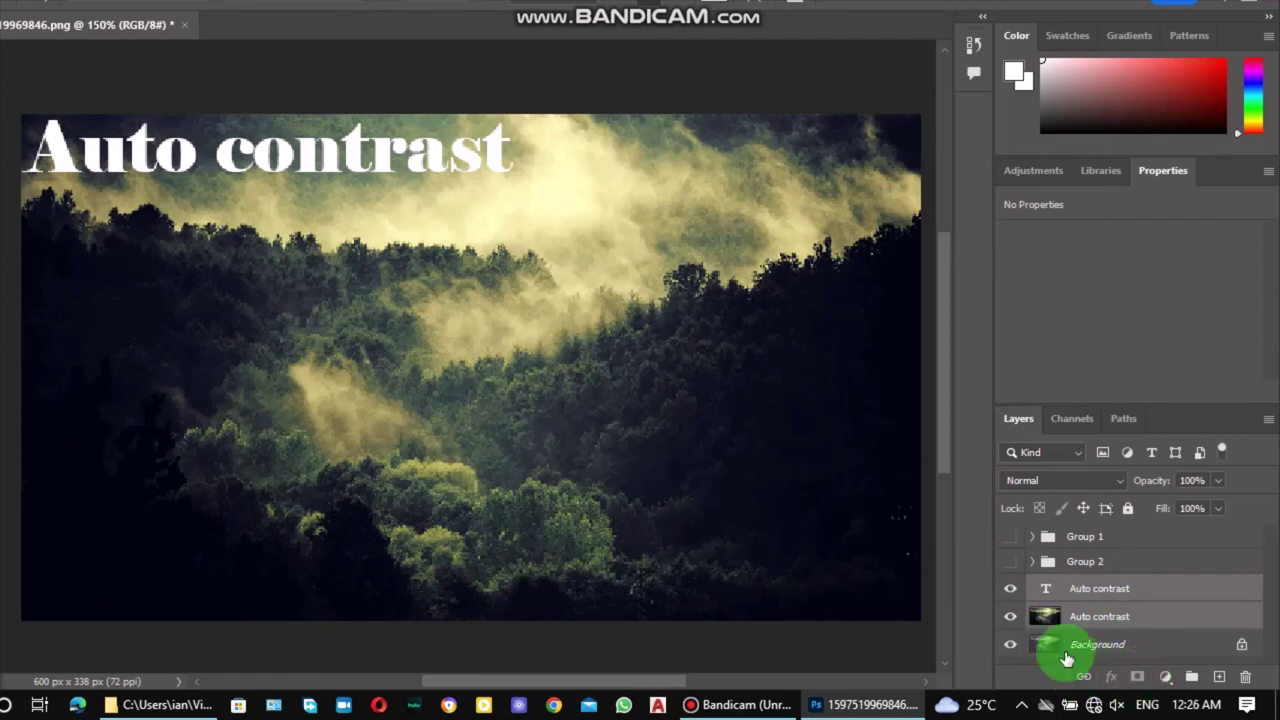
key(ctrl+g)
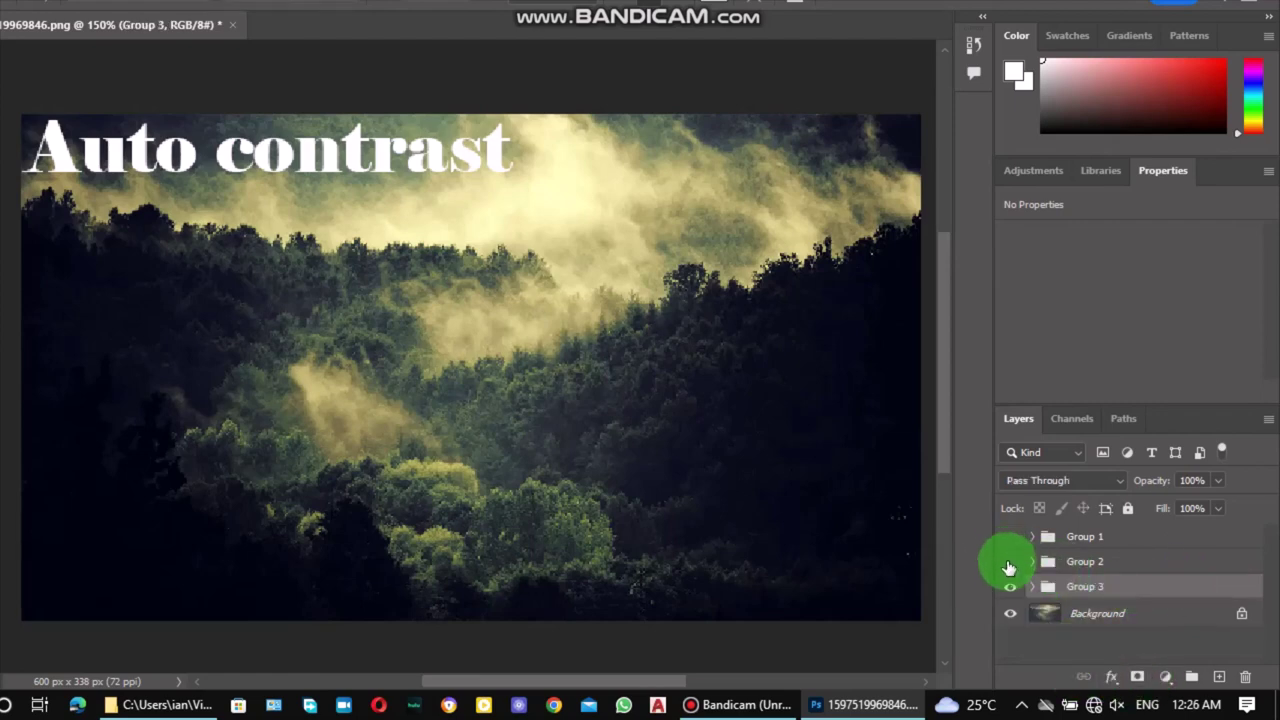
drag(1008, 567, 1010, 598)
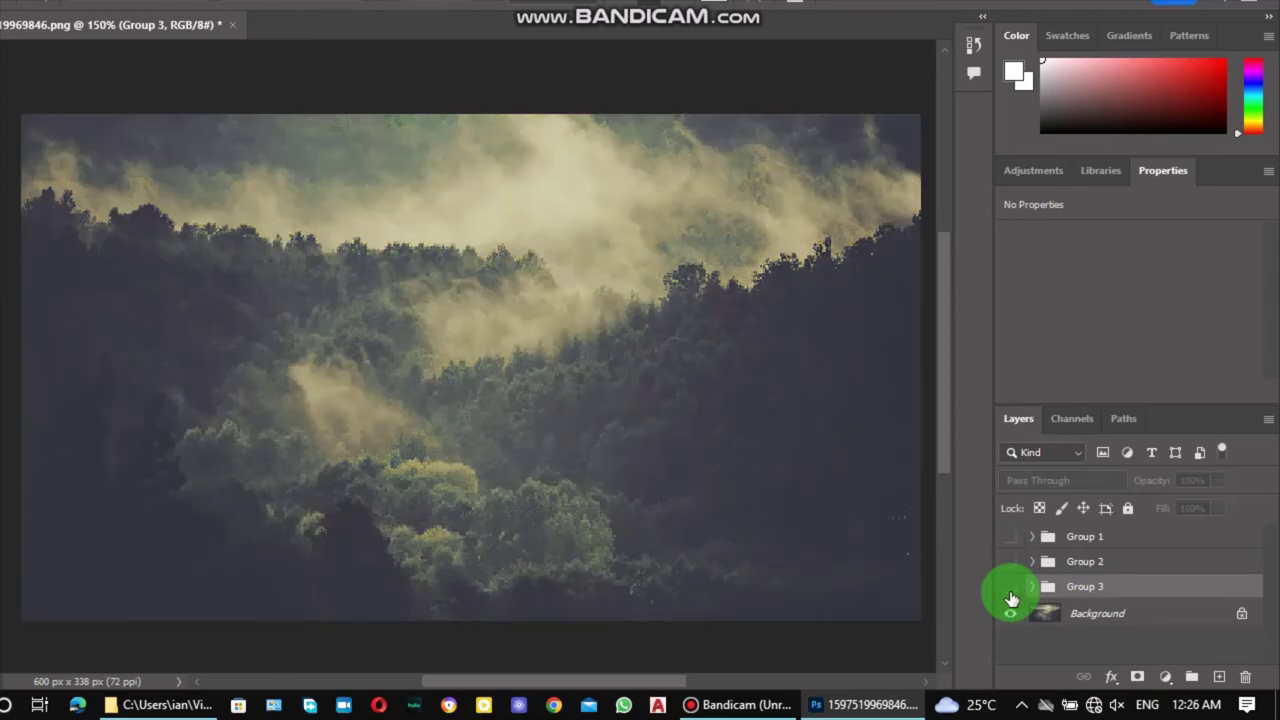
click(1010, 590)
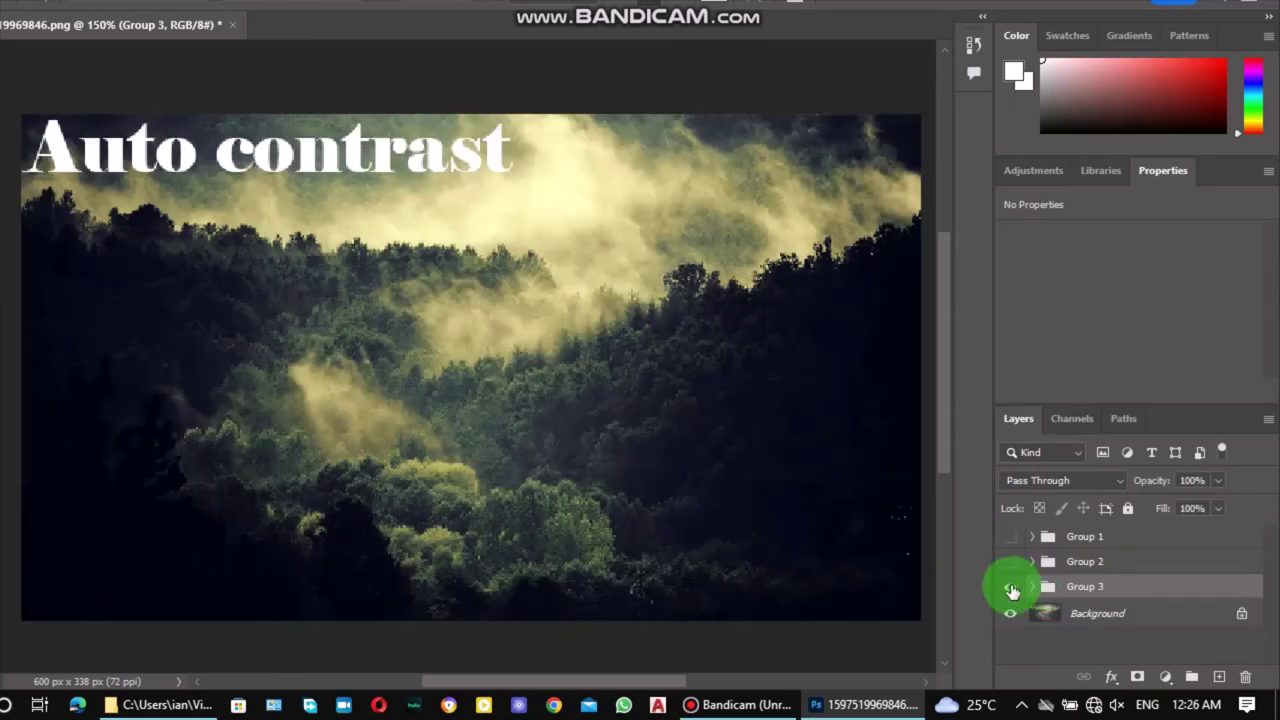
Toggle Group 3 again, then make the Auto tone and Auto color groups visible.
double_click(1010, 590)
drag(1010, 590, 1012, 563)
click(1012, 563)
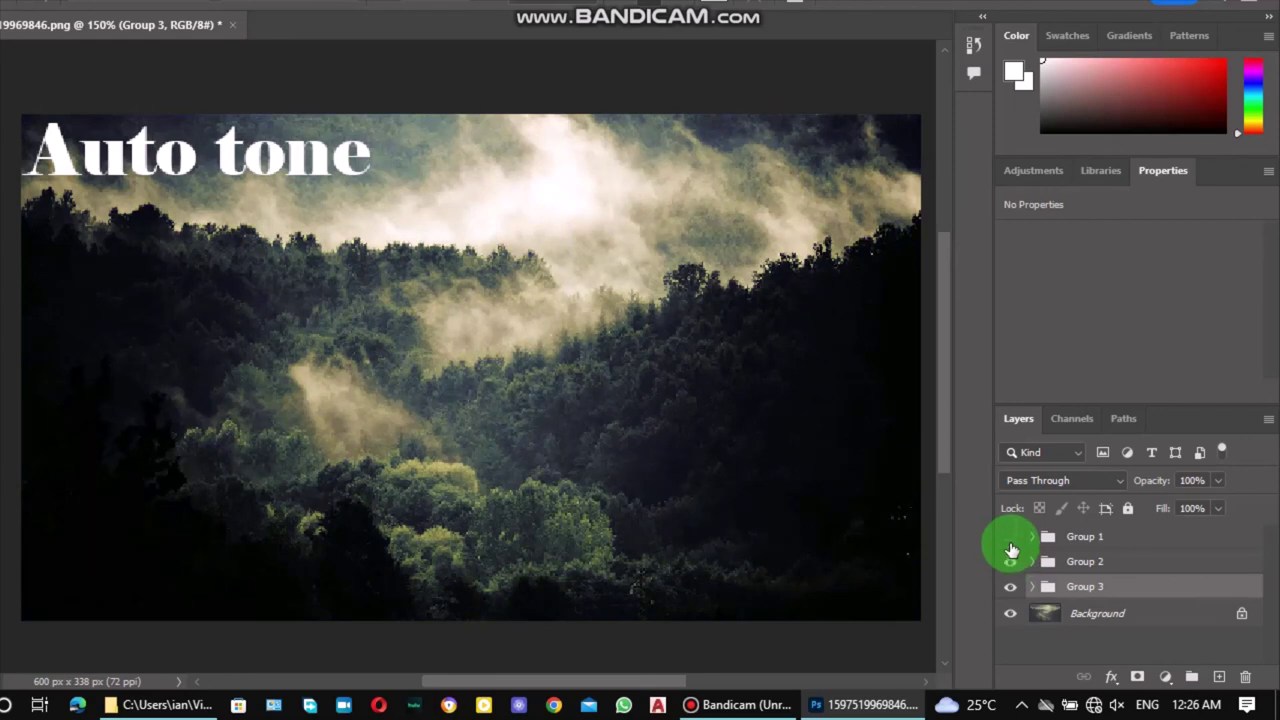
click(1011, 538)
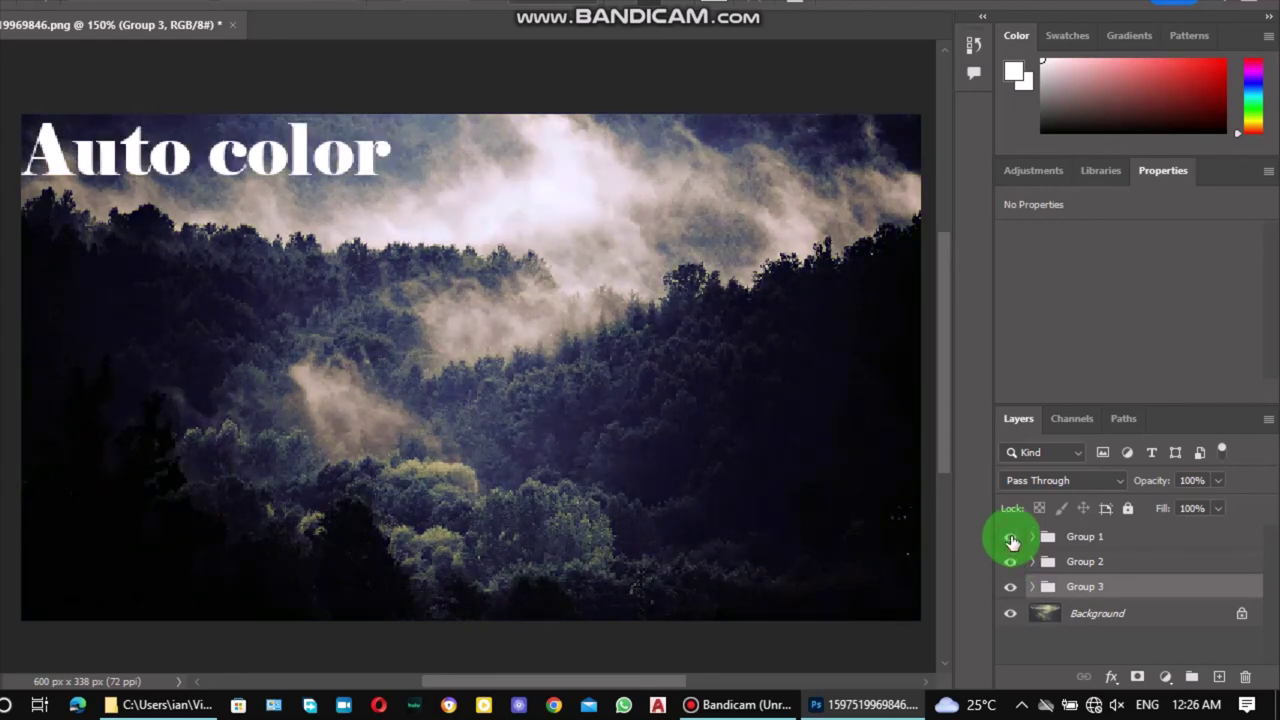